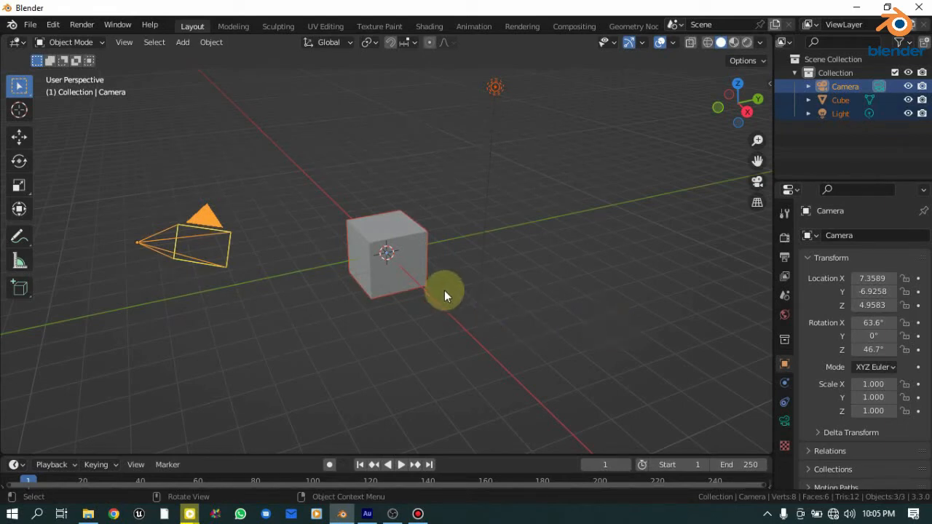
# Select all objects in the scene, clear the selection, and select them all again.
pyautogui.click(153, 43)
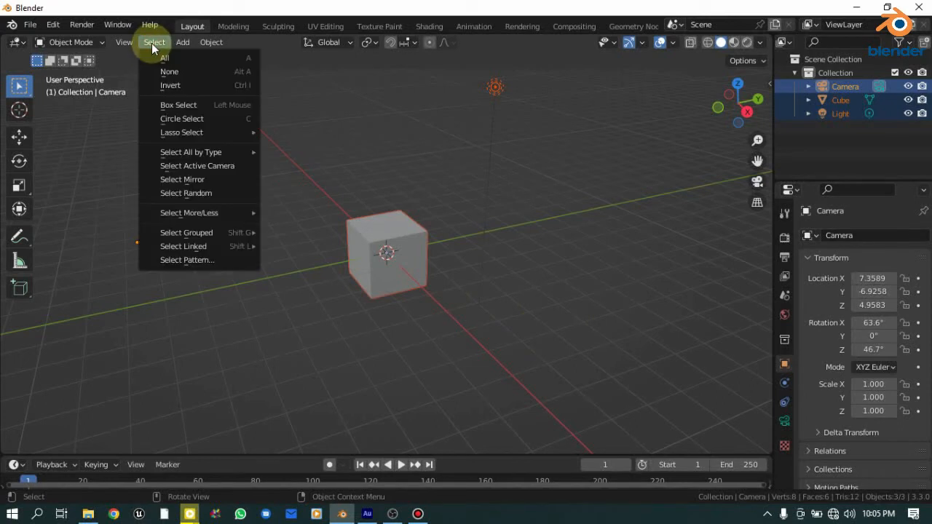
pyautogui.click(162, 58)
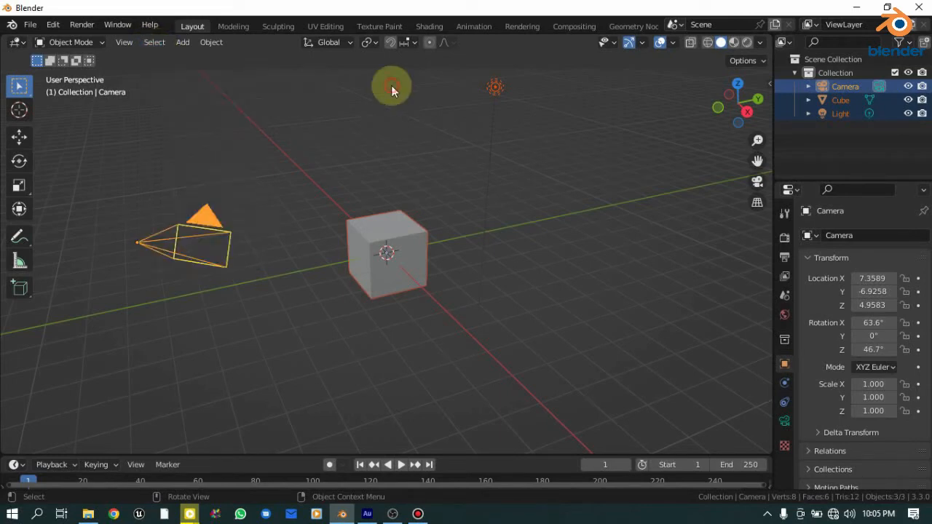
pyautogui.click(331, 145)
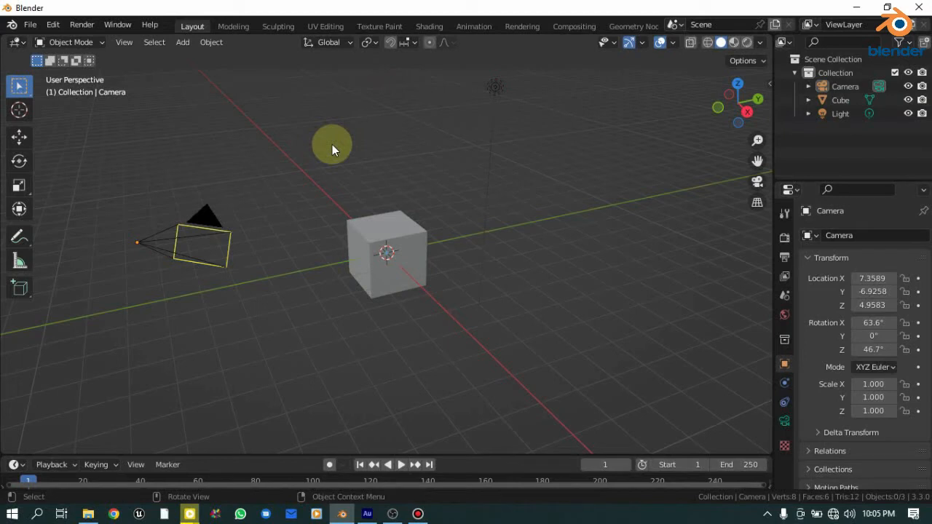
pyautogui.press('a')
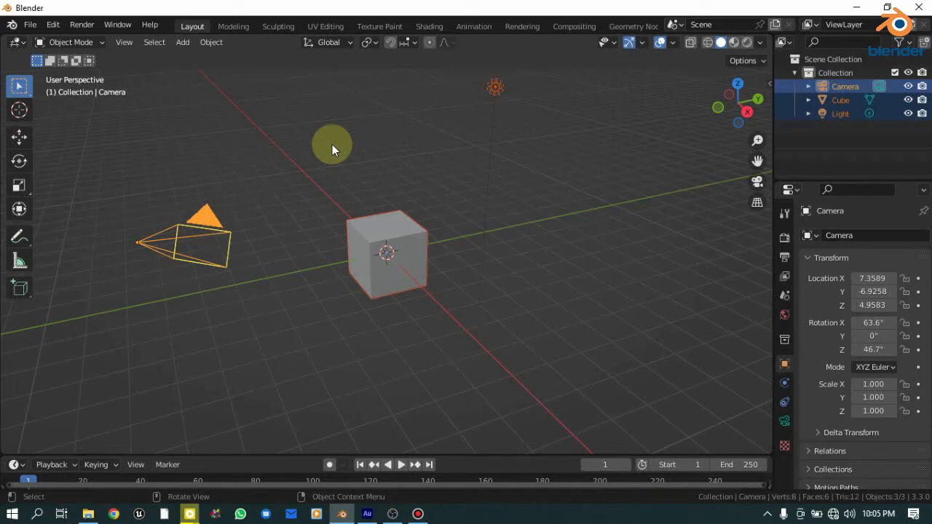
pyautogui.click(151, 43)
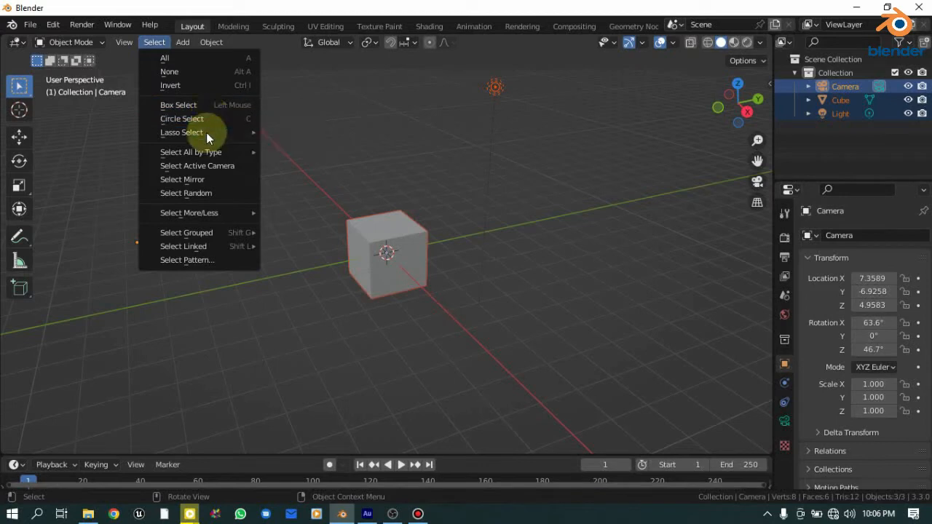
pyautogui.moveTo(206, 132)
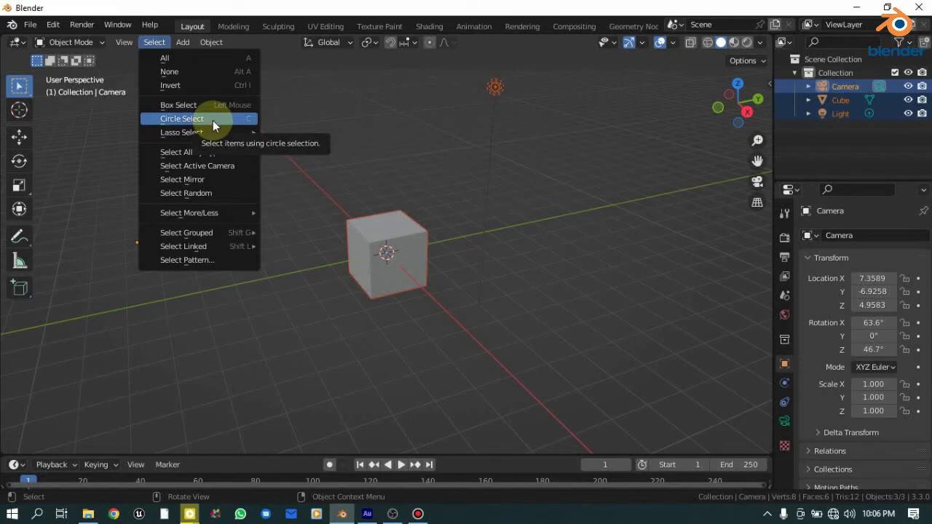
pyautogui.click(212, 120)
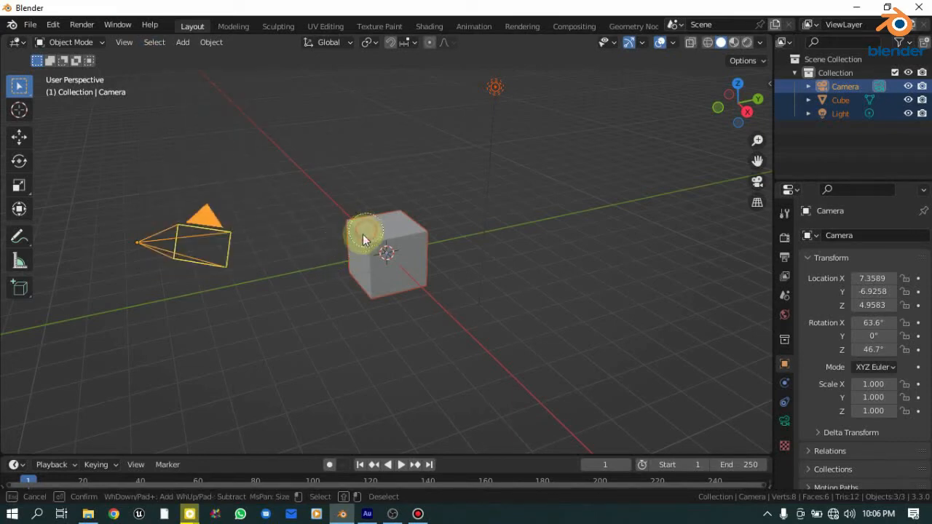
pyautogui.rightClick(288, 177)
# Clear the selection and use Circle Select to pick the cube, the light and the camera one after another.
pyautogui.click(300, 186)
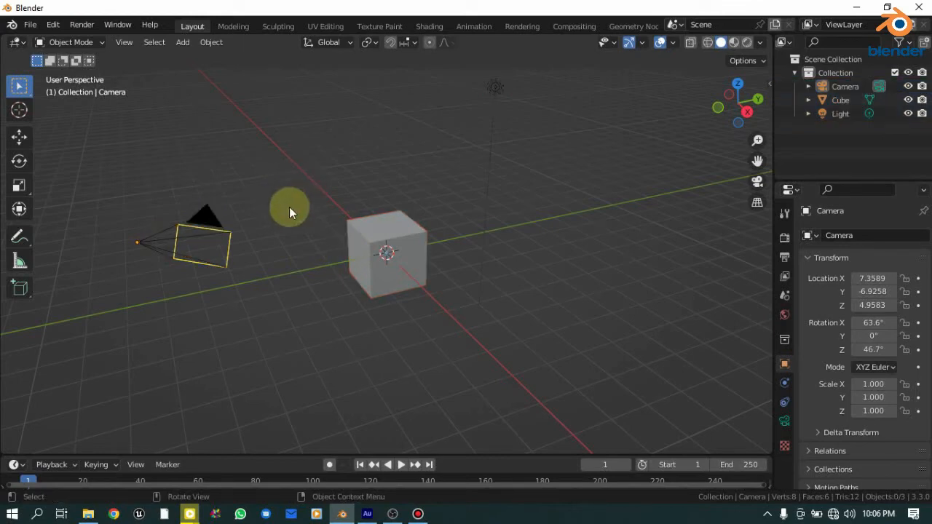
pyautogui.click(152, 43)
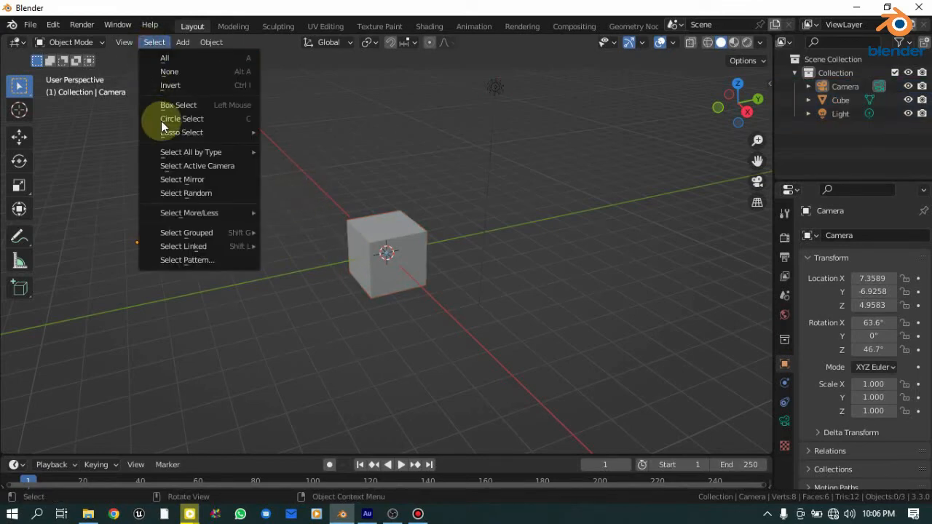
pyautogui.click(211, 118)
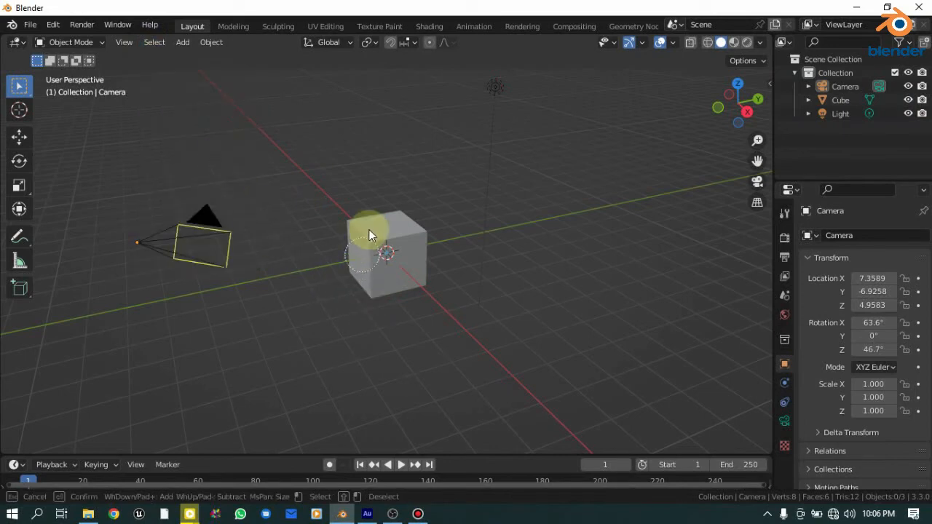
pyautogui.click(381, 255)
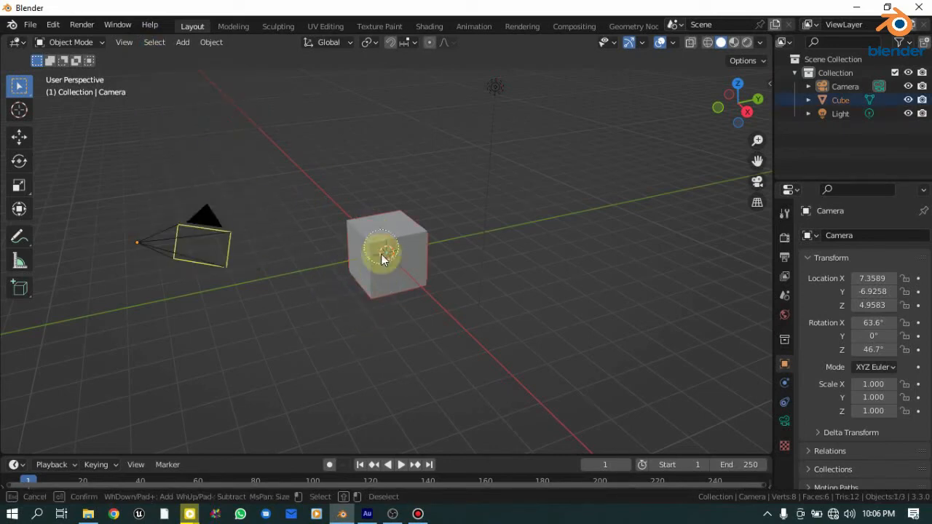
pyautogui.click(493, 87)
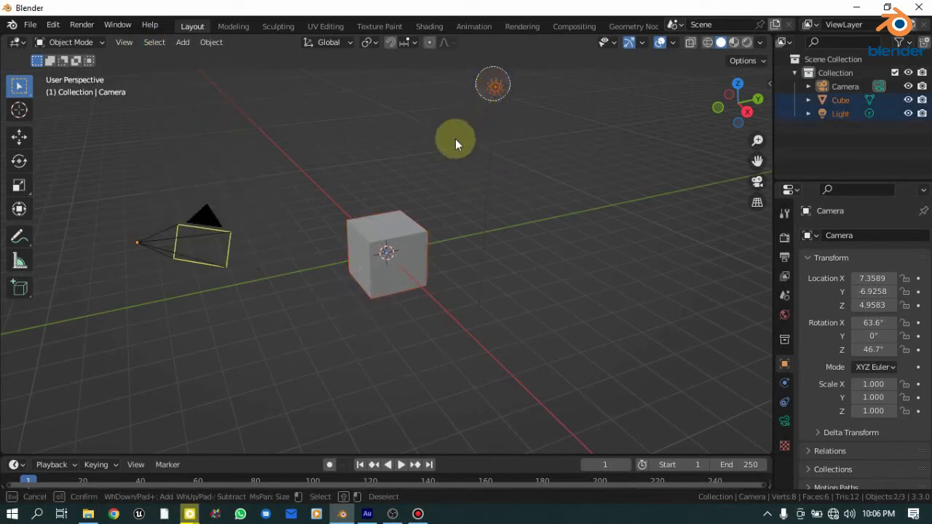
pyautogui.click(141, 240)
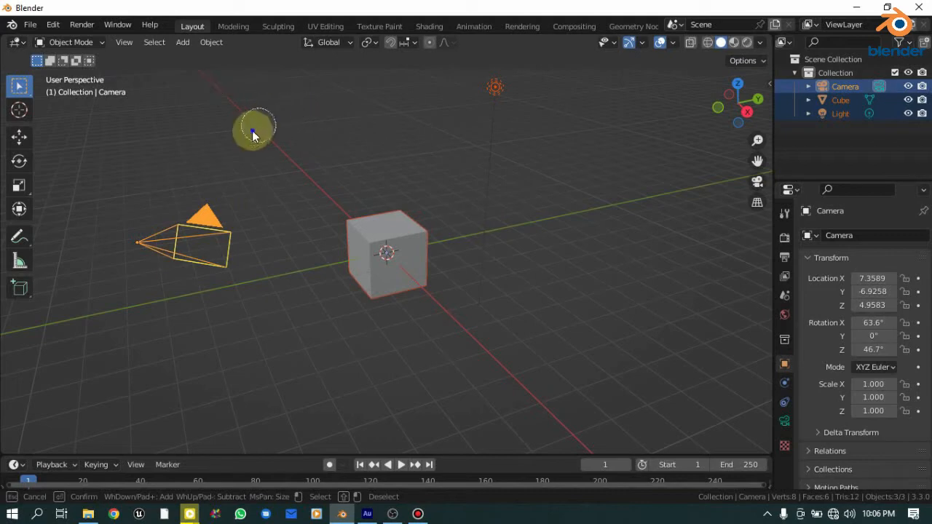
pyautogui.press('Escape')
# Pick only the cube with Lasso Select in Set mode, and end with no object selected.
pyautogui.click(153, 42)
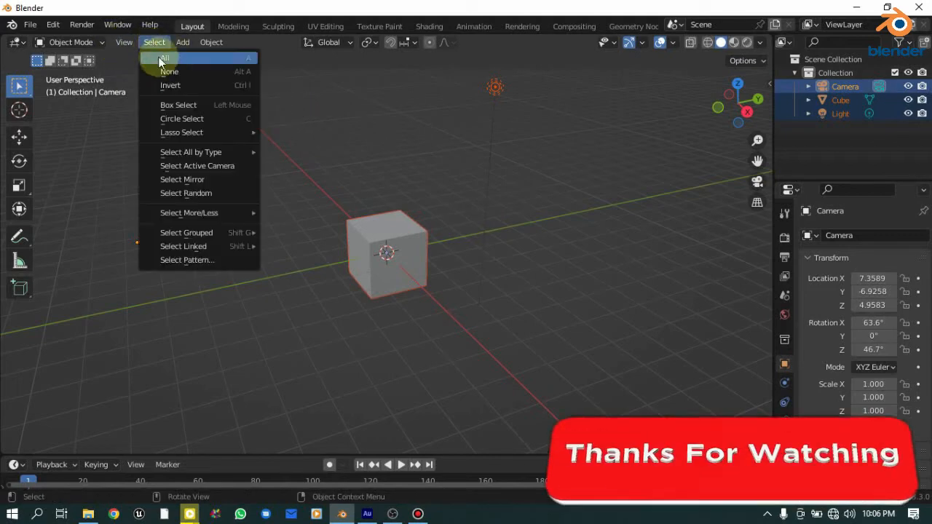
pyautogui.moveTo(255, 132)
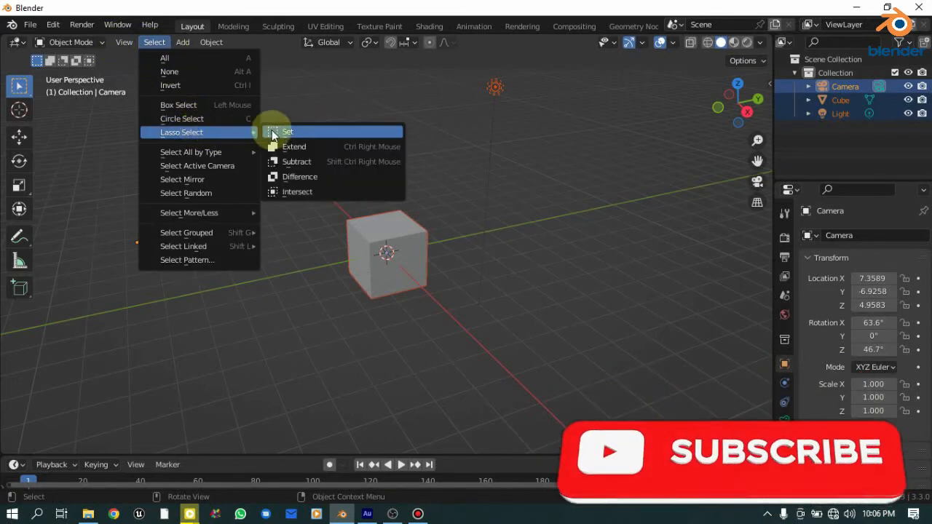
pyautogui.click(275, 132)
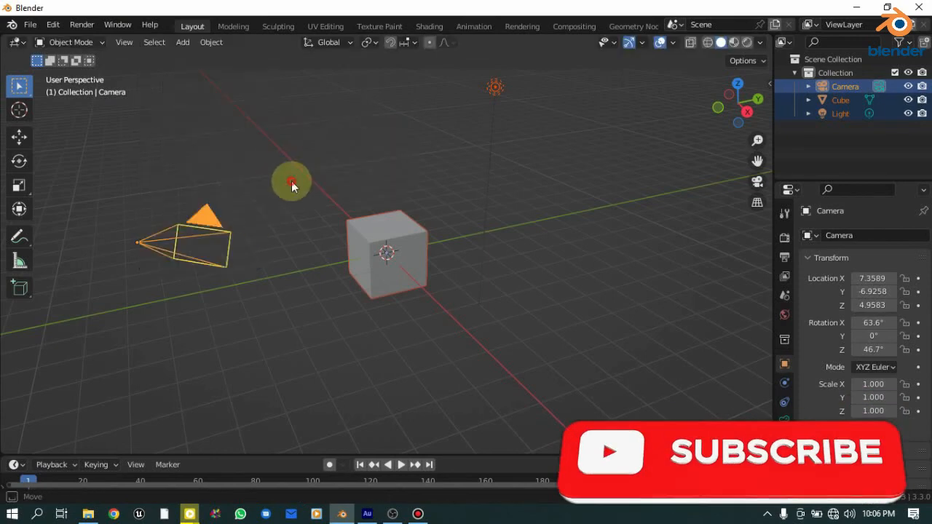
pyautogui.moveTo(292, 186)
pyautogui.mouseDown()
pyautogui.moveTo(345, 284)
pyautogui.moveTo(541, 264)
pyautogui.moveTo(442, 69)
pyautogui.moveTo(407, 196)
pyautogui.mouseUp()
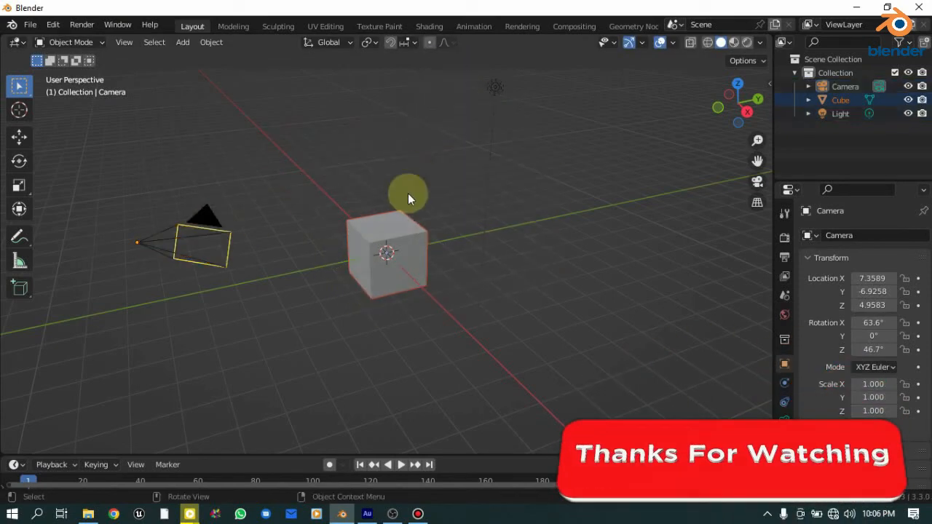
pyautogui.moveTo(129, 176); pyautogui.dragTo(260, 289)
pyautogui.click(172, 100)
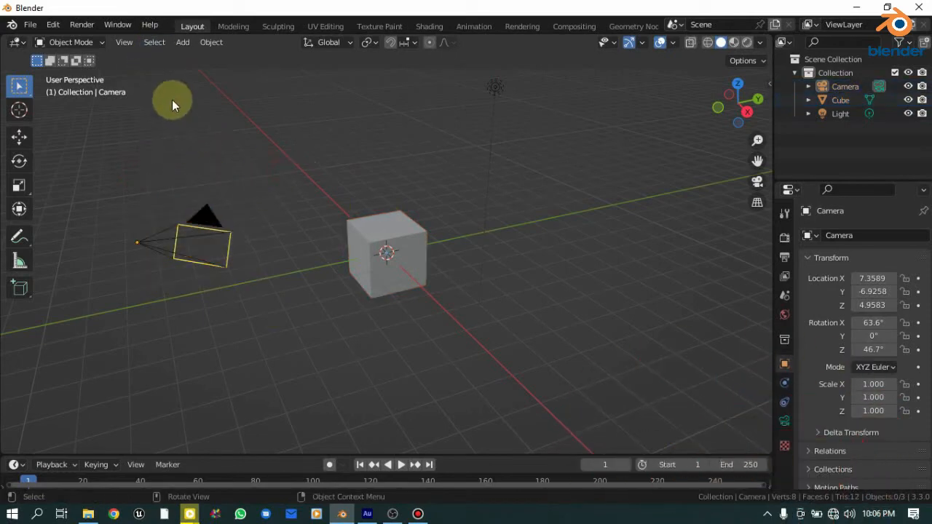
# Draw one Lasso Select outline in Set mode around the camera, cube and light to select all three.
pyautogui.click(154, 42)
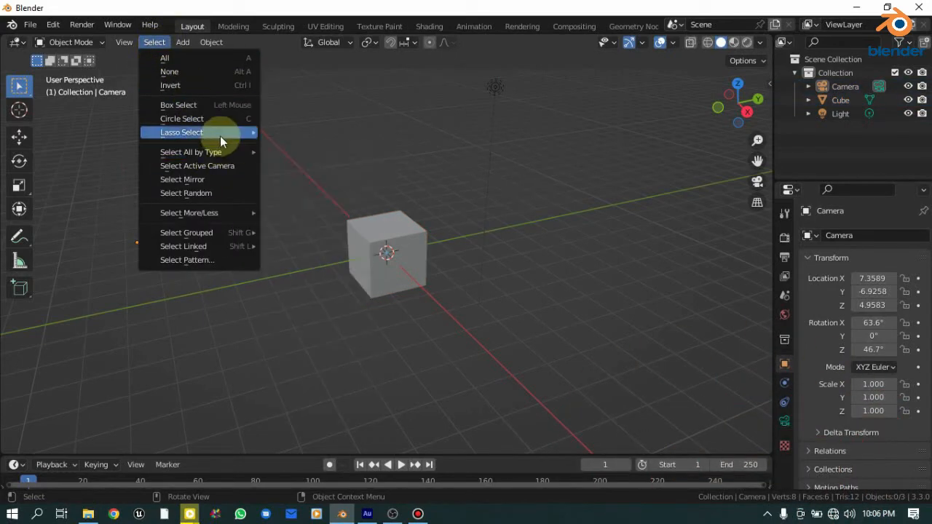
pyautogui.moveTo(222, 135)
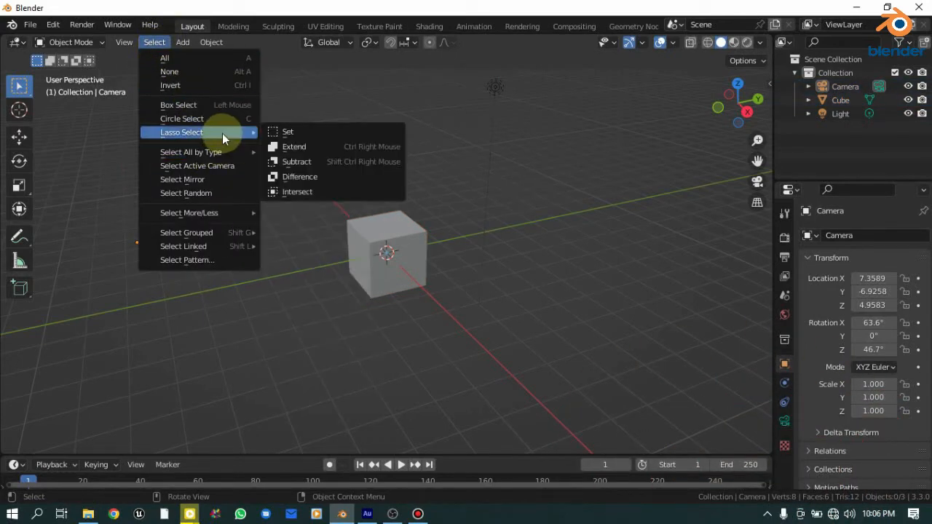
pyautogui.click(309, 134)
pyautogui.moveTo(153, 142)
pyautogui.mouseDown()
pyautogui.moveTo(124, 208)
pyautogui.moveTo(306, 286)
pyautogui.moveTo(550, 292)
pyautogui.moveTo(548, 129)
pyautogui.moveTo(478, 59)
pyautogui.mouseUp()
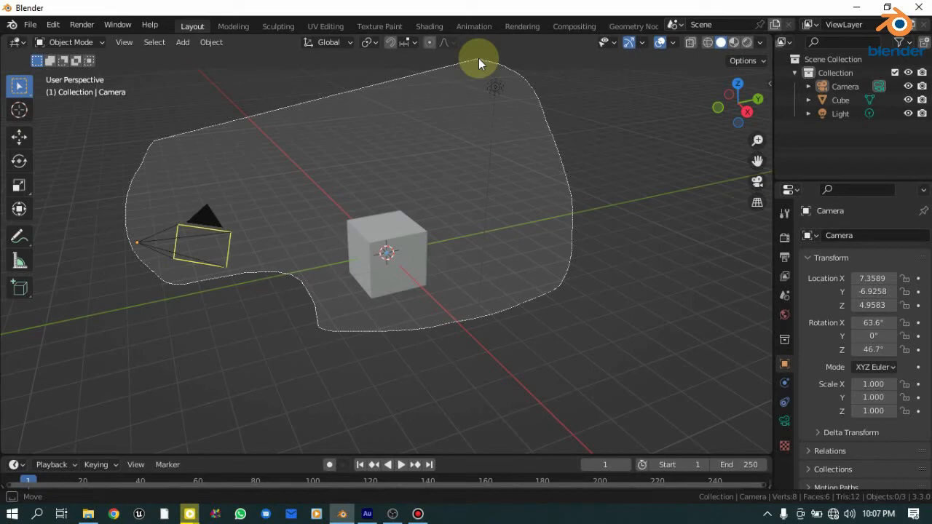
pyautogui.moveTo(478, 59); pyautogui.dragTo(478, 58)
pyautogui.click(155, 42)
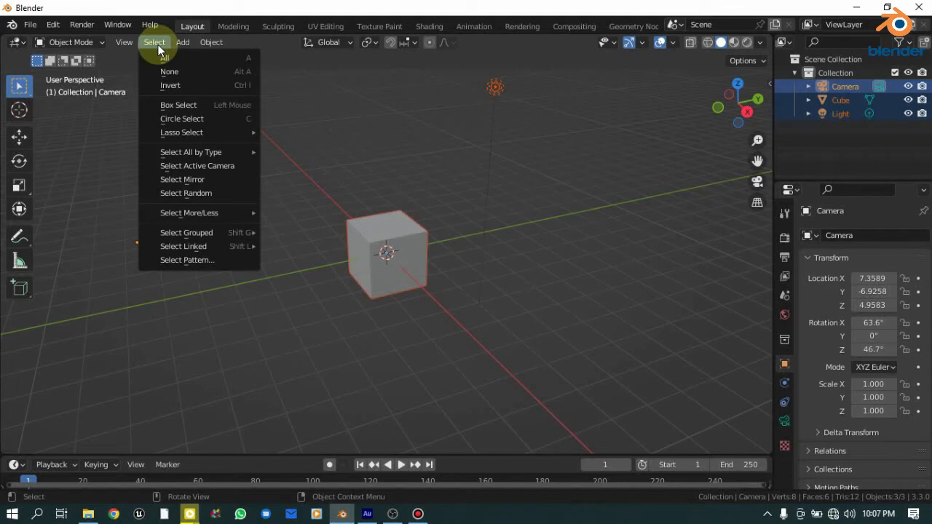
# Clear the selection, box-select the camera, cube and light together, and deselect them again.
pyautogui.click(413, 161)
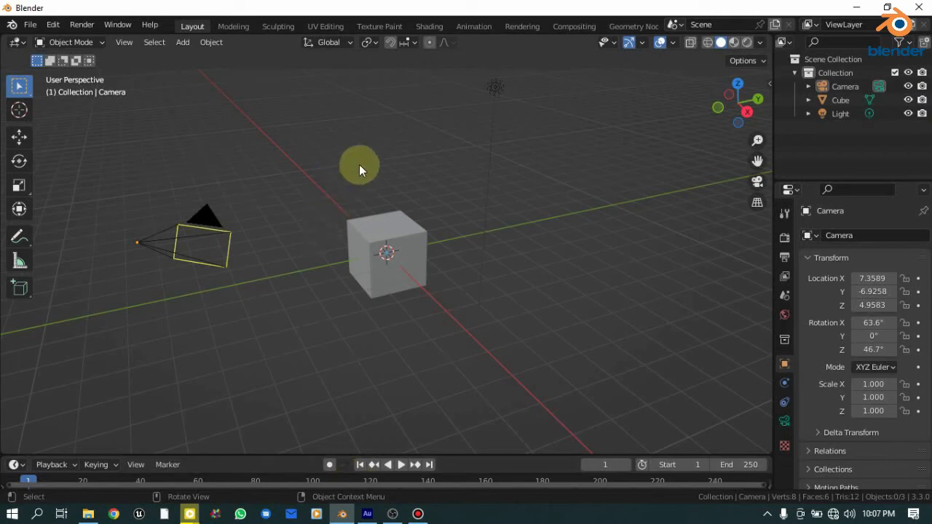
pyautogui.moveTo(174, 121); pyautogui.dragTo(670, 352)
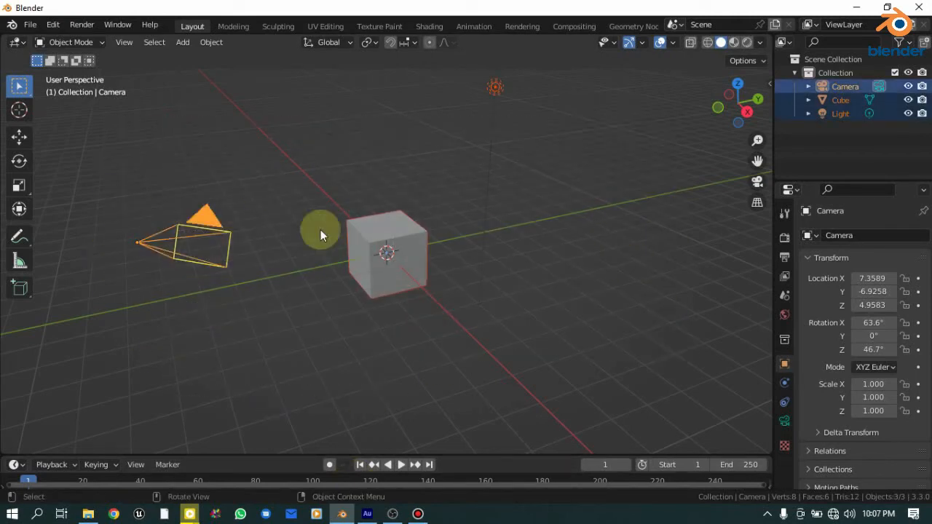
pyautogui.click(627, 153)
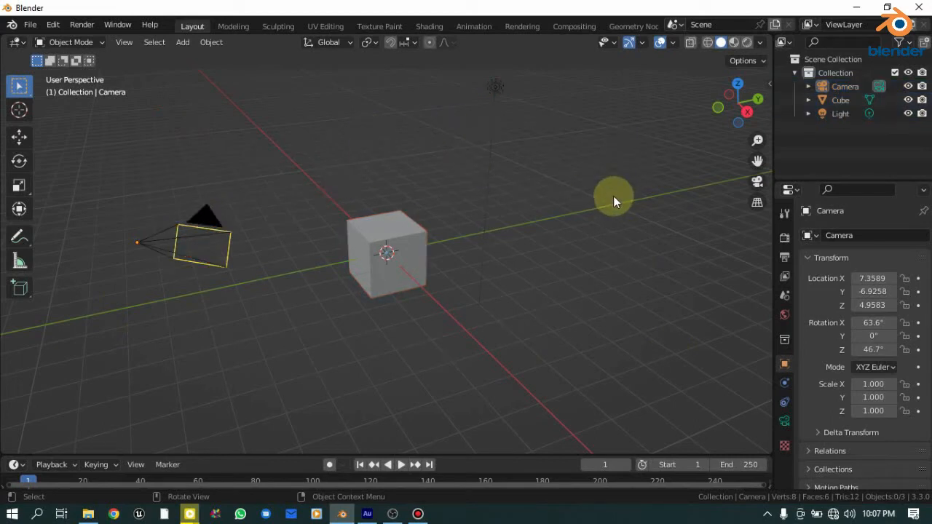
# Select every object in the scene at once, and deselect them all.
pyautogui.press('shift')
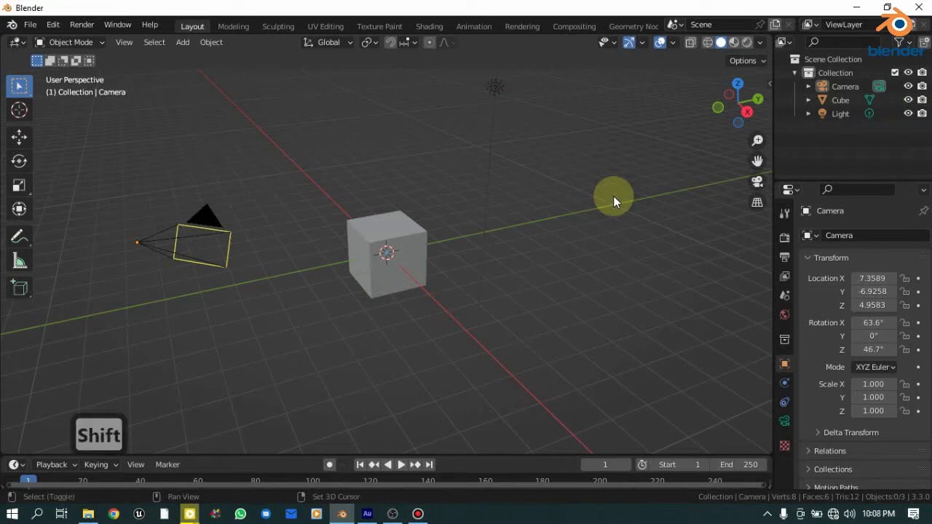
pyautogui.press('a')
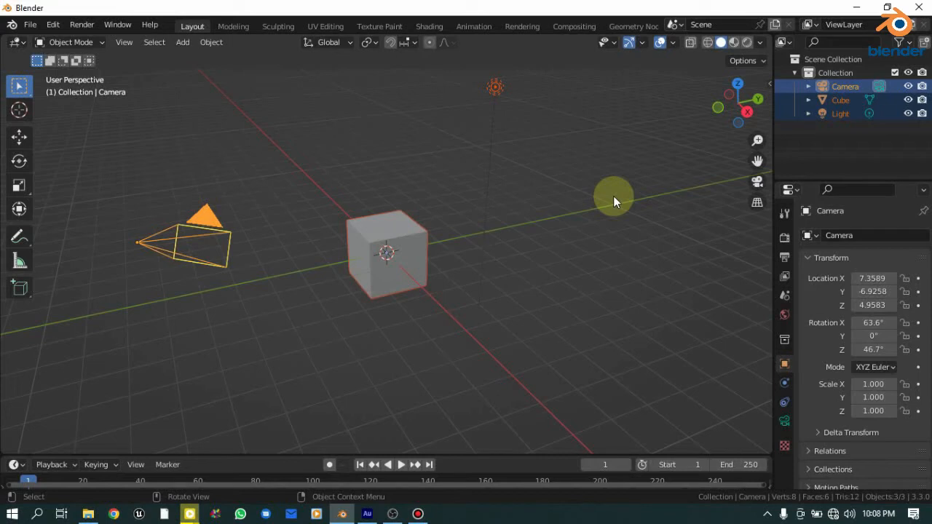
pyautogui.hotkey('alt', 'a')
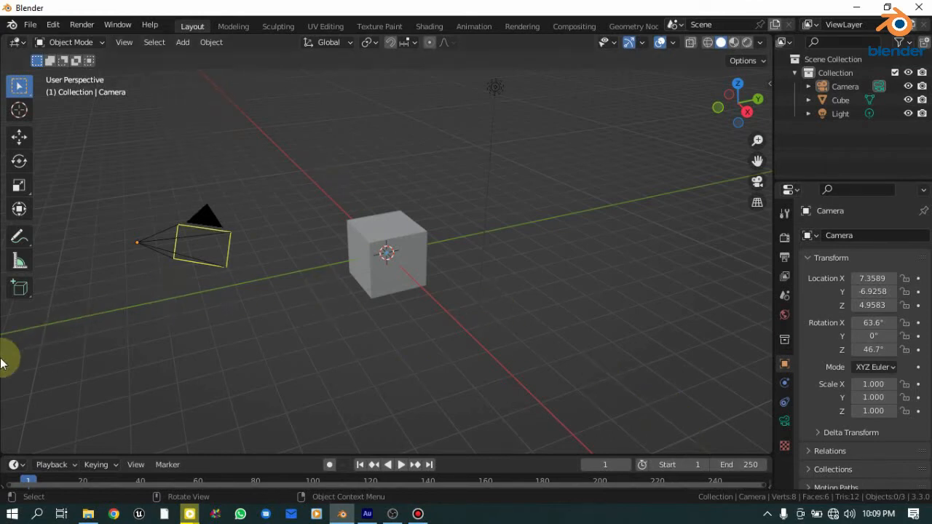
pyautogui.click(789, 172)
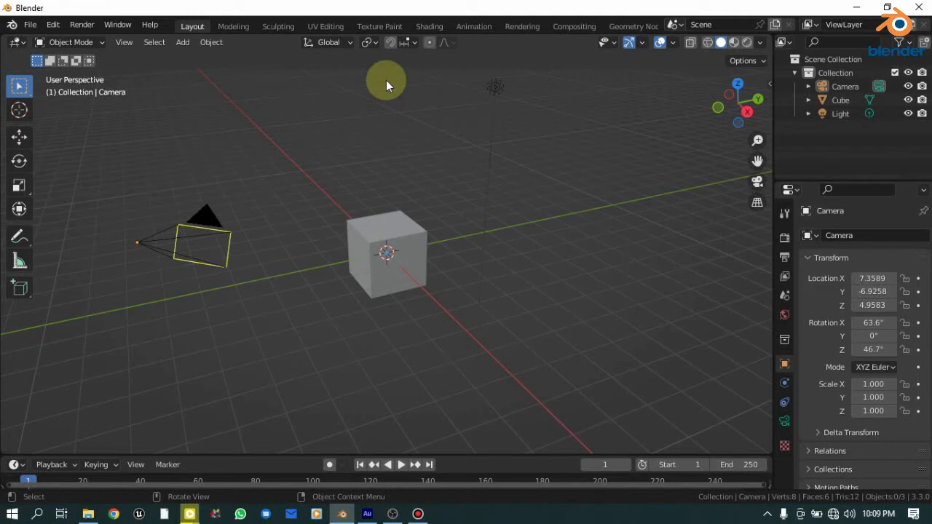
# Examine the scene in the back, front, right, left, top and bottom orthographic views.
pyautogui.click(759, 99)
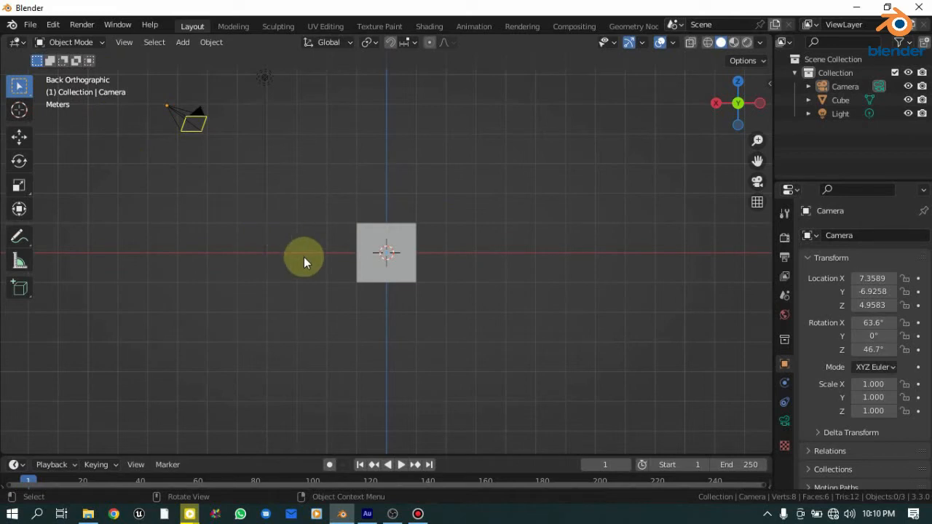
pyautogui.click(737, 102)
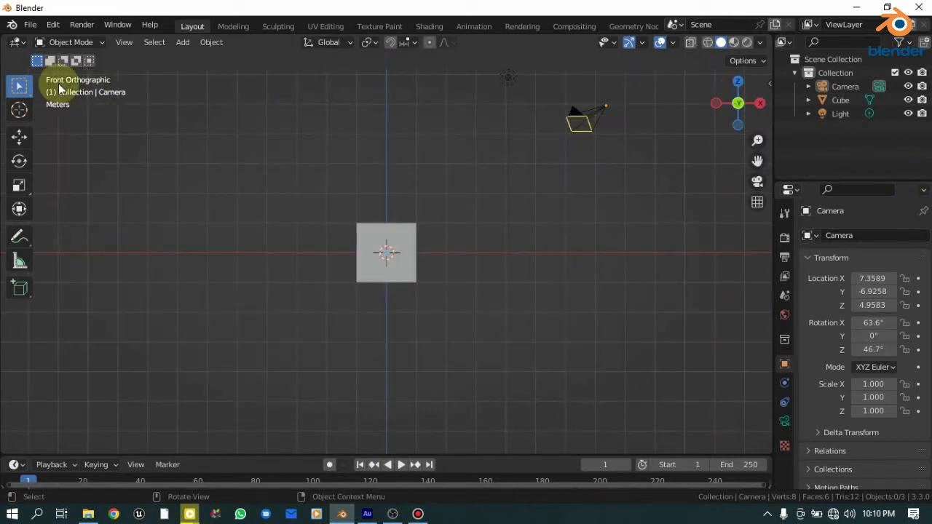
pyautogui.click(759, 106)
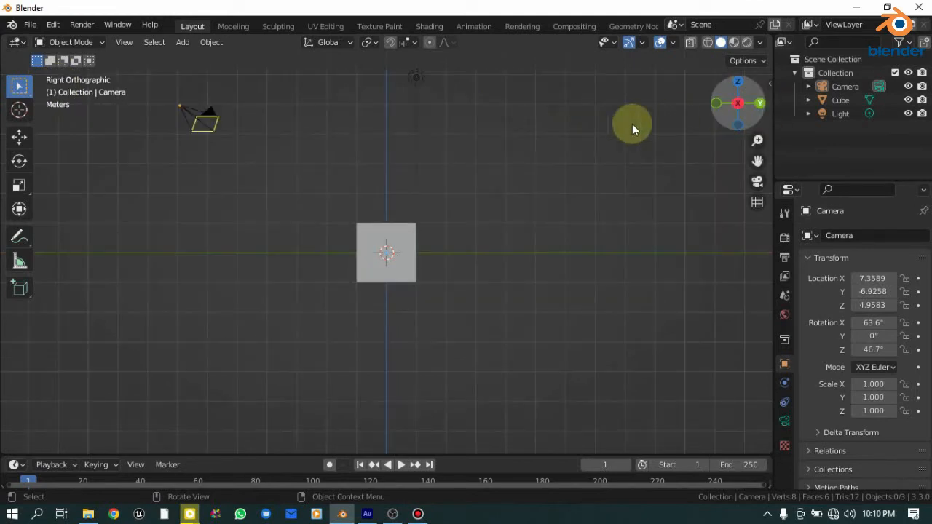
pyautogui.click(738, 104)
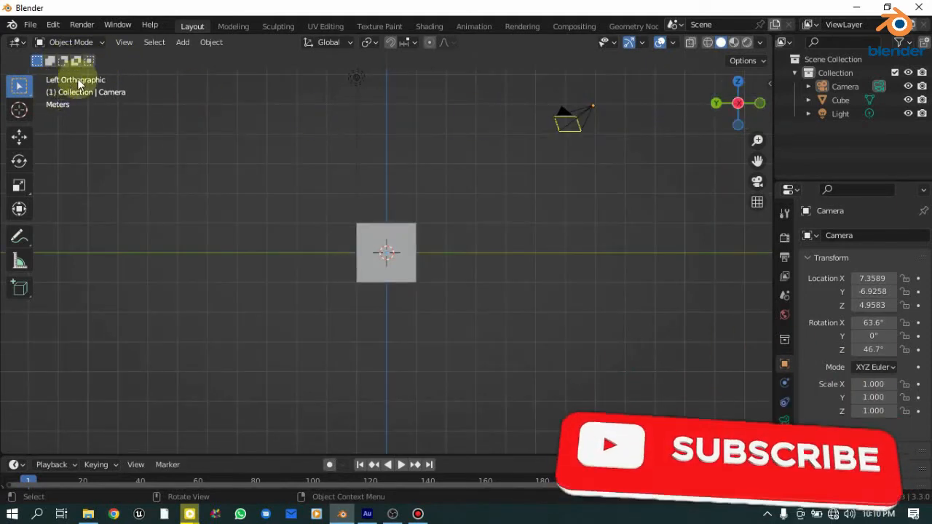
pyautogui.click(737, 81)
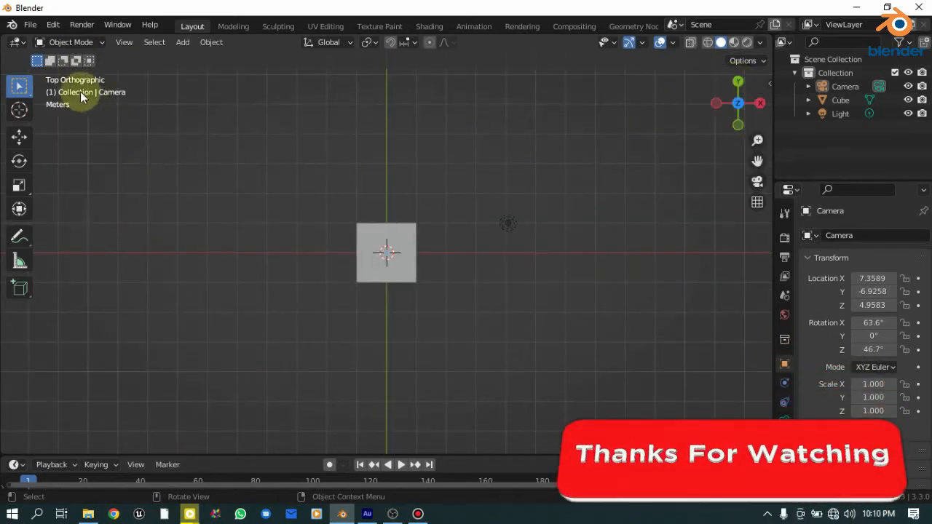
pyautogui.moveTo(738, 107); pyautogui.dragTo(736, 102)
pyautogui.click(737, 104)
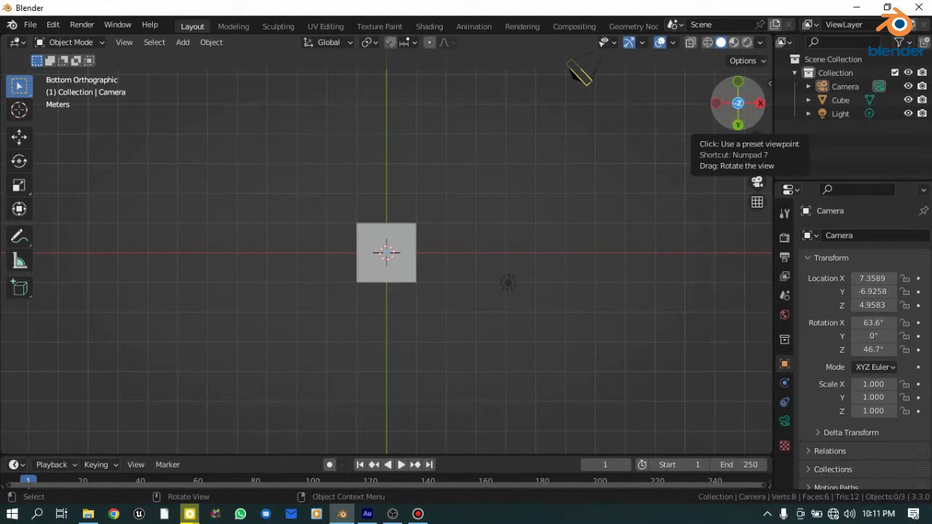
# Orbit the scene from the bottom orthographic view to perspective angles around the cube, and pan across the scene.
pyautogui.moveTo(739, 108); pyautogui.dragTo(792, 77)
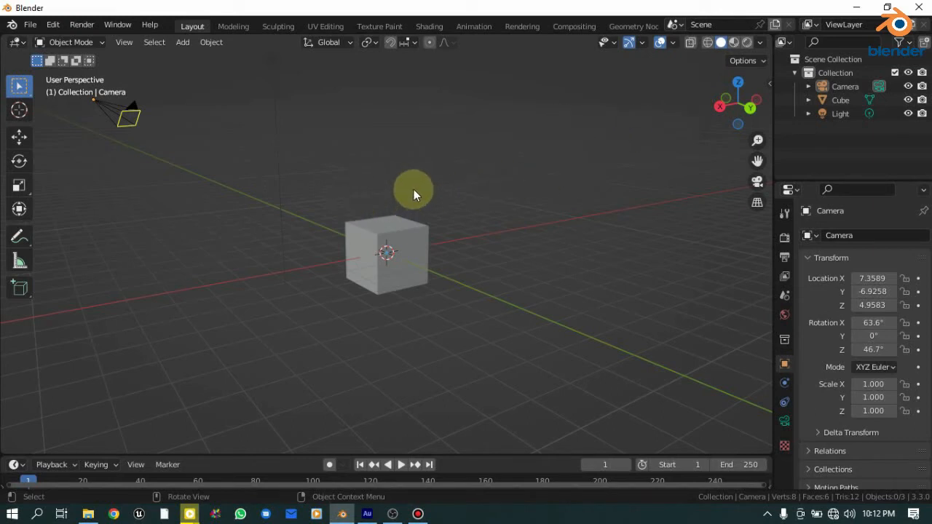
pyautogui.press('shift')
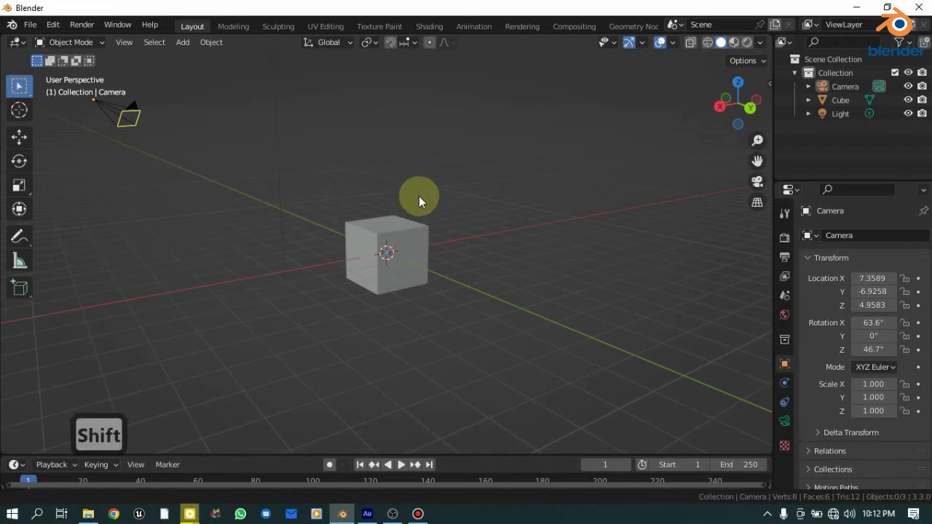
pyautogui.keyDown('shift'); pyautogui.moveTo(419, 195); pyautogui.dragTo(650, 121, button='middle'); pyautogui.keyUp('shift')
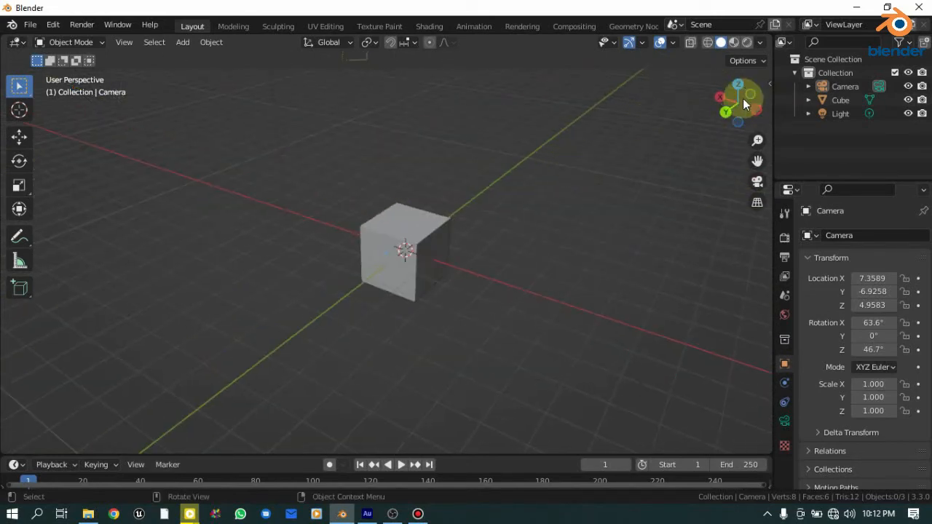
pyautogui.click(528, 160)
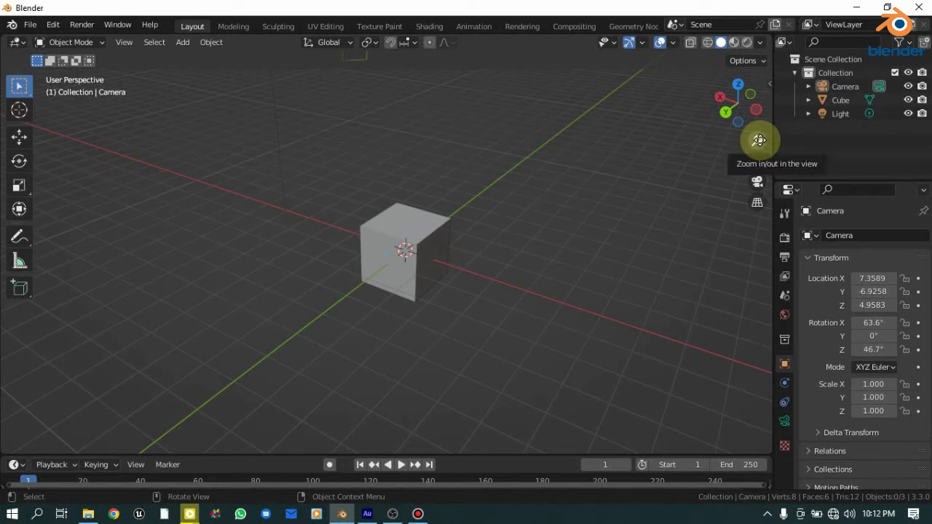
# Zoom the view in close to the cube and far back out several times to inspect it at different distances.
pyautogui.moveTo(758, 140)
pyautogui.mouseDown()
pyautogui.moveTo(757, 59)
pyautogui.moveTo(750, 149)
pyautogui.mouseUp()
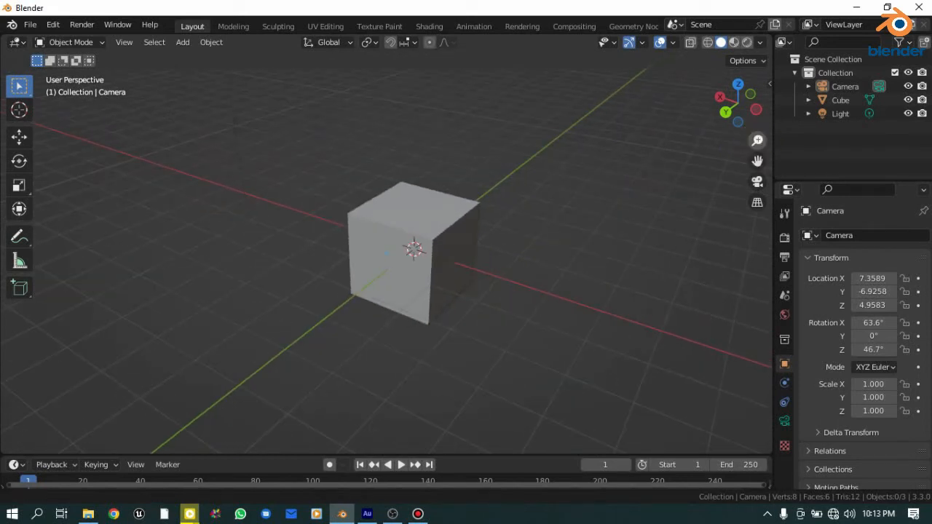
pyautogui.moveTo(757, 141)
pyautogui.mouseDown()
pyautogui.moveTo(757, 177)
pyautogui.moveTo(758, 109)
pyautogui.moveTo(757, 198)
pyautogui.moveTo(757, 142)
pyautogui.mouseUp()
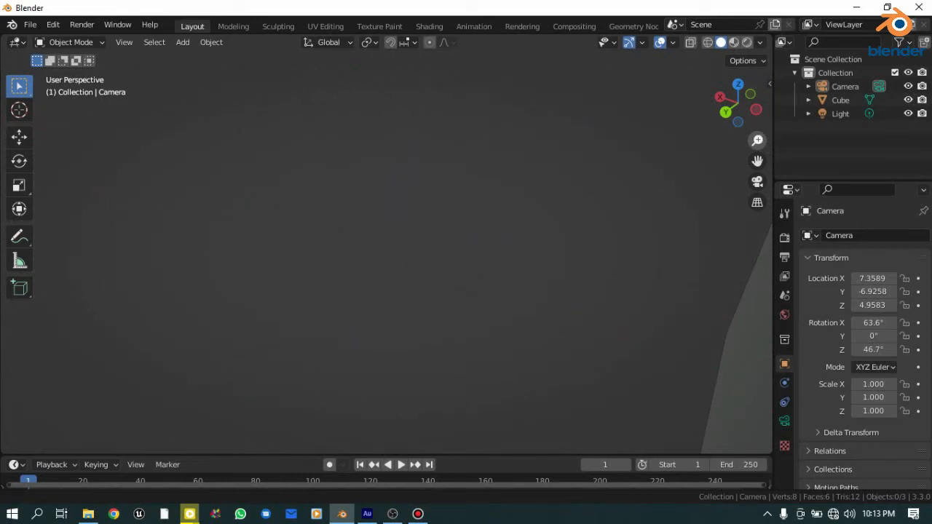
pyautogui.moveTo(757, 142); pyautogui.dragTo(757, 199)
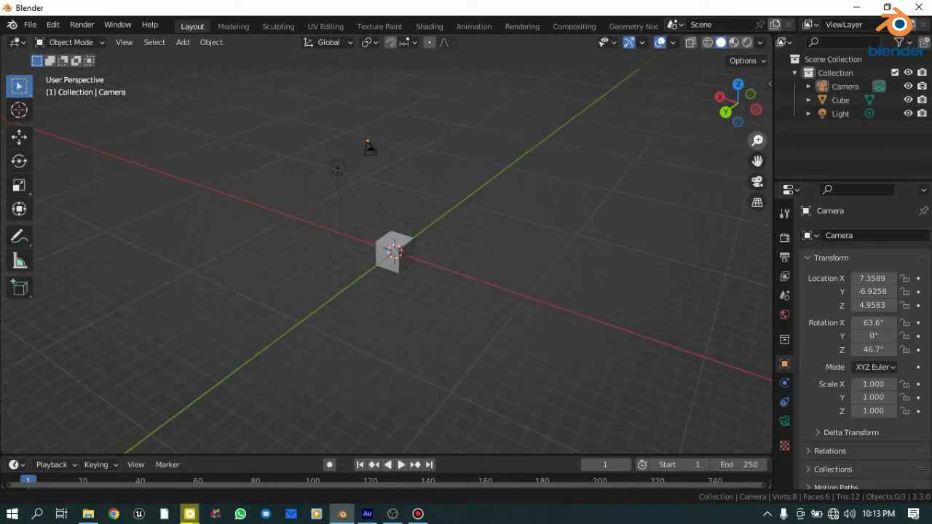
pyautogui.scroll(3, 393, 251)
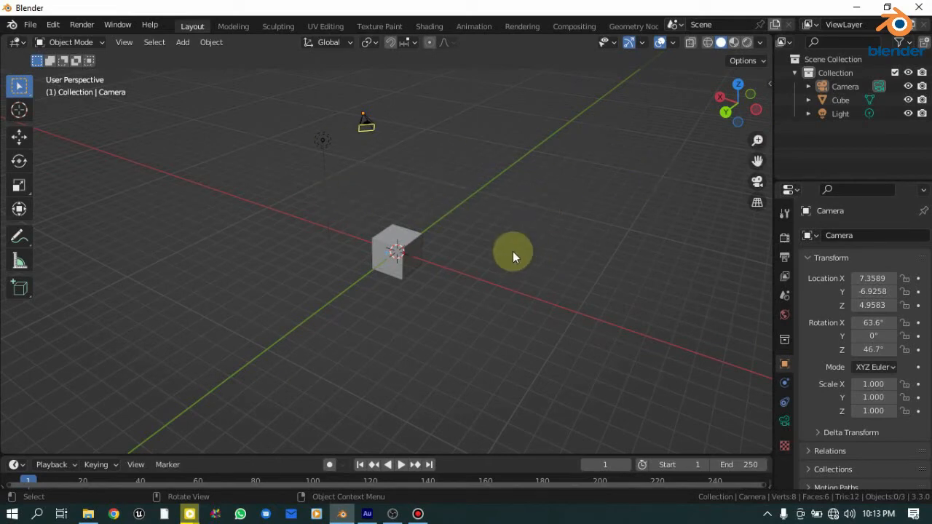
pyautogui.scroll(10, 512, 251)
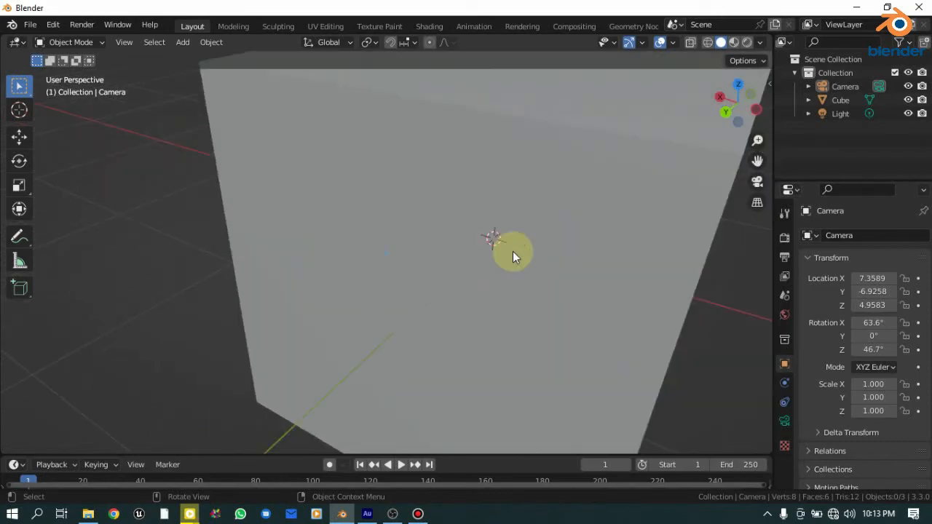
pyautogui.scroll(-15, 513, 251)
pyautogui.scroll(-5, 513, 251)
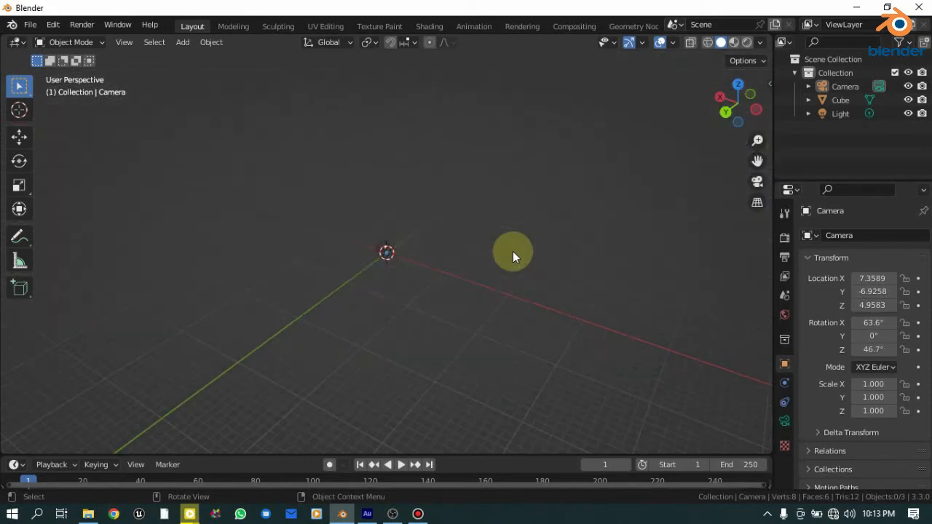
pyautogui.scroll(8, 513, 251)
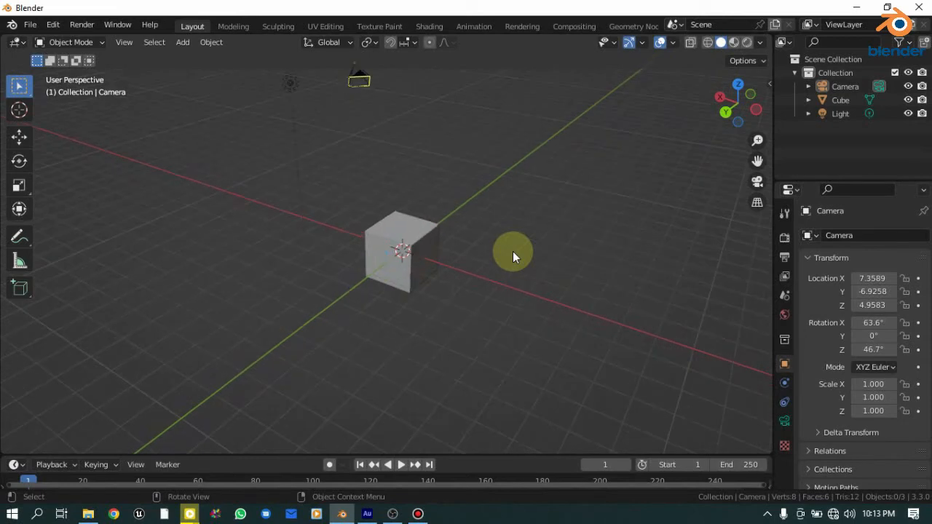
pyautogui.scroll(5, 513, 251)
pyautogui.scroll(-4, 513, 251)
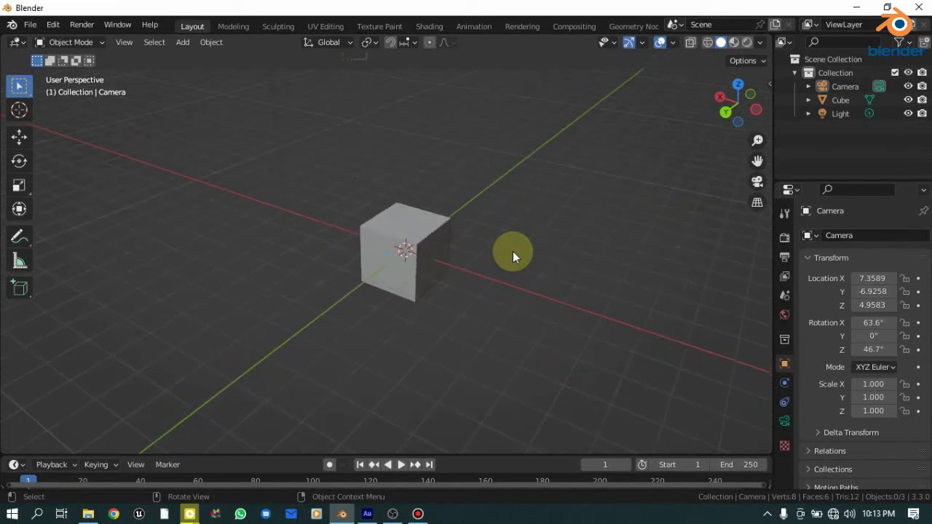
pyautogui.scroll(3, 513, 251)
pyautogui.scroll(-8, 513, 251)
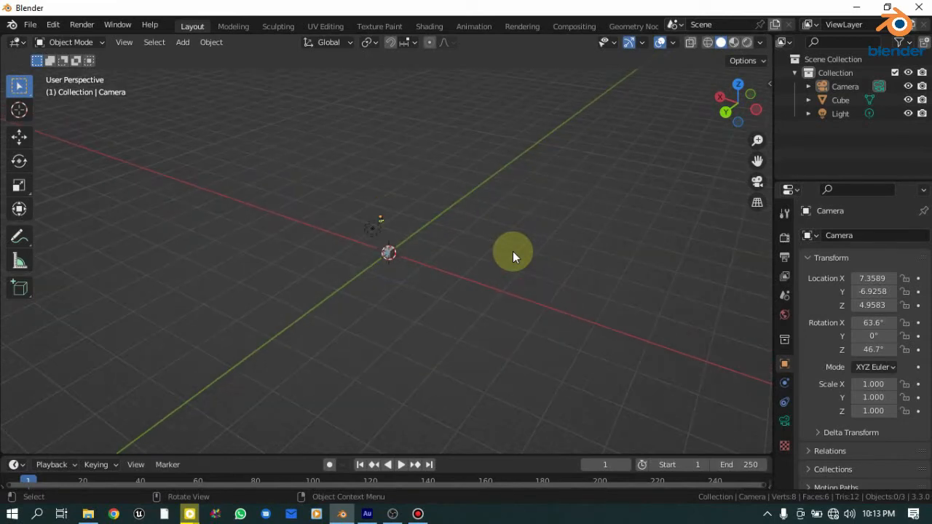
pyautogui.scroll(8, 513, 251)
pyautogui.scroll(-1, 513, 251)
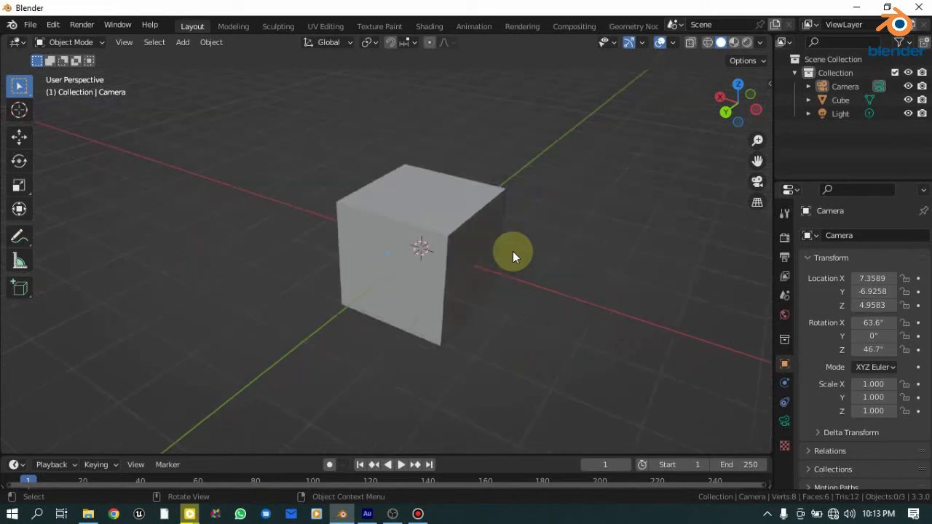
pyautogui.scroll(-2, 513, 251)
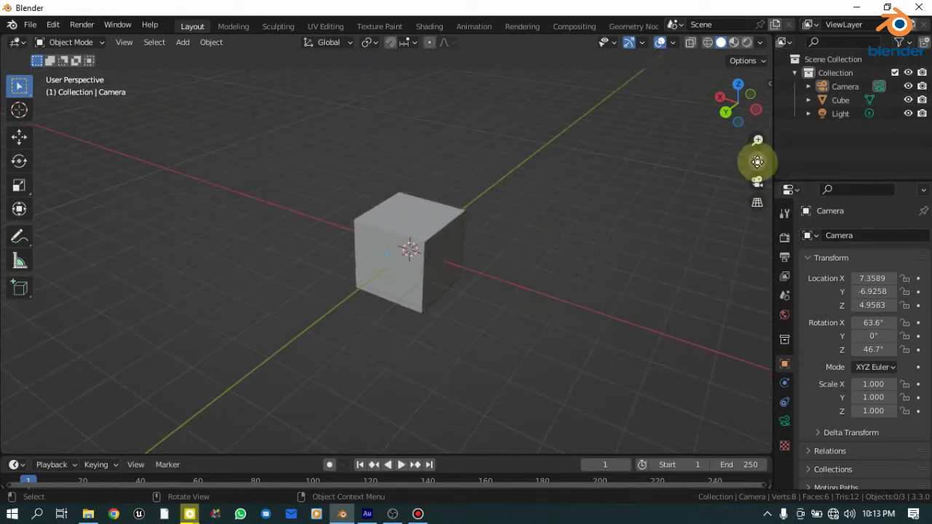
# Pan the view around the cube without rotating it.
pyautogui.moveTo(758, 161)
pyautogui.mouseDown()
pyautogui.moveTo(686, 191)
pyautogui.moveTo(607, 165)
pyautogui.moveTo(498, 155)
pyautogui.moveTo(931, 101)
pyautogui.moveTo(794, 109)
pyautogui.moveTo(719, 92)
pyautogui.moveTo(726, 18)
pyautogui.moveTo(689, 131)
pyautogui.moveTo(559, 183)
pyautogui.moveTo(521, 131)
pyautogui.moveTo(581, 94)
pyautogui.moveTo(559, 141)
pyautogui.moveTo(506, 161)
pyautogui.moveTo(507, 306)
pyautogui.moveTo(528, 393)
pyautogui.moveTo(524, 523)
pyautogui.moveTo(546, 521)
pyautogui.moveTo(434, 508)
pyautogui.moveTo(359, 473)
pyautogui.moveTo(316, 394)
pyautogui.moveTo(330, 359)
pyautogui.moveTo(431, 217)
pyautogui.moveTo(451, 109)
pyautogui.moveTo(519, 88)
pyautogui.moveTo(511, 47)
pyautogui.moveTo(772, 172)
pyautogui.mouseUp()
pyautogui.scroll(2, 507, 319)
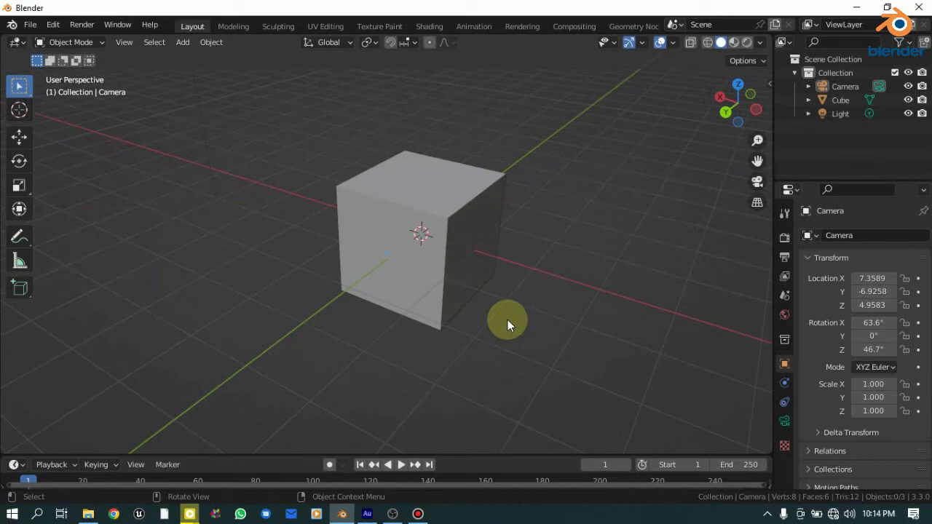
pyautogui.press('shift')
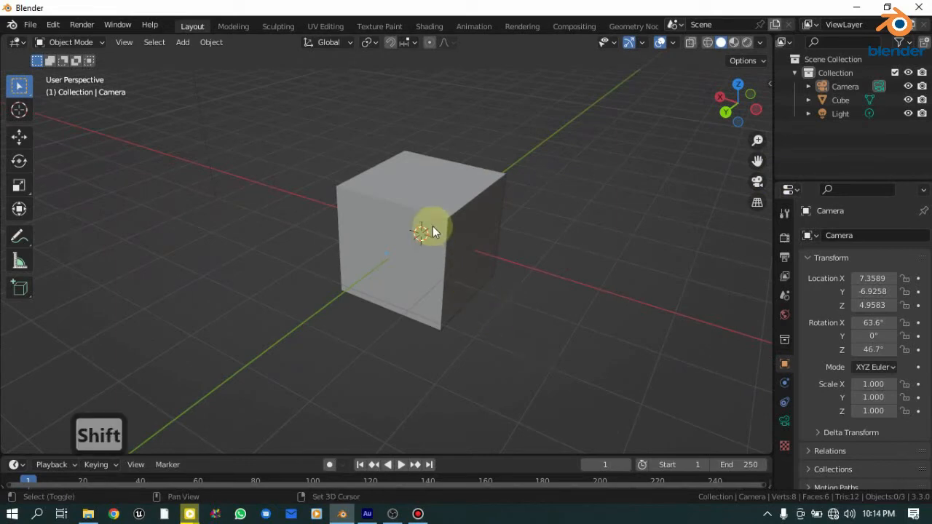
pyautogui.keyDown('shift'); pyautogui.moveTo(432, 225); pyautogui.dragTo(403, 242, button='middle'); pyautogui.keyUp('shift')
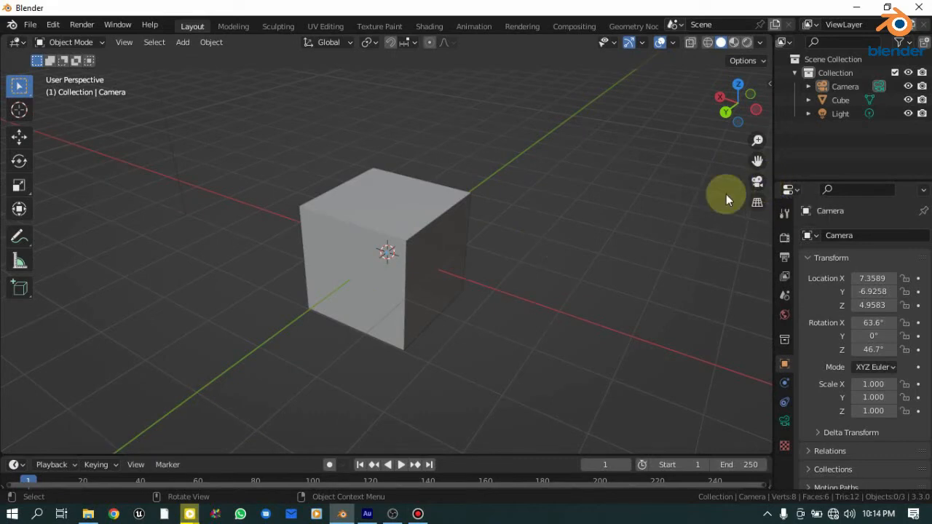
# Locate the camera object above the cube and look at the scene through the camera view.
pyautogui.scroll(-5, 637, 204)
pyautogui.scroll(-2, 636, 205)
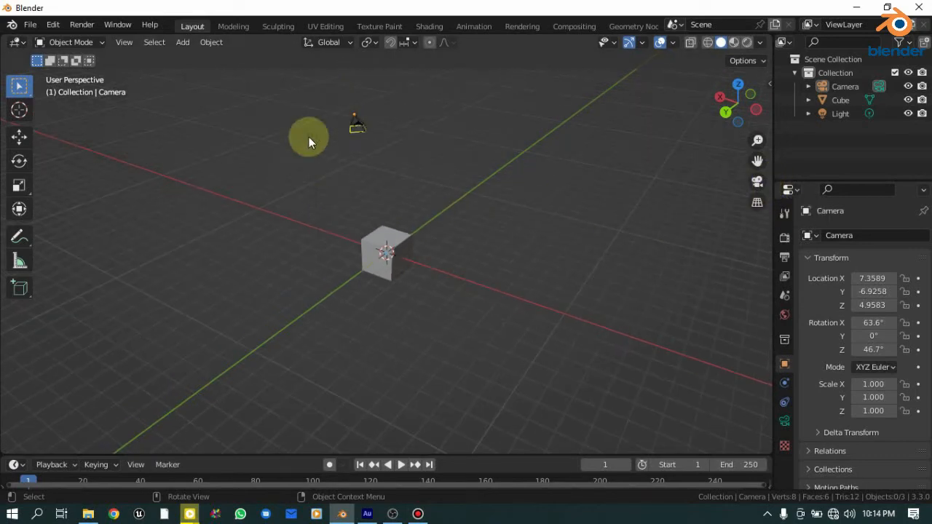
pyautogui.click(358, 122)
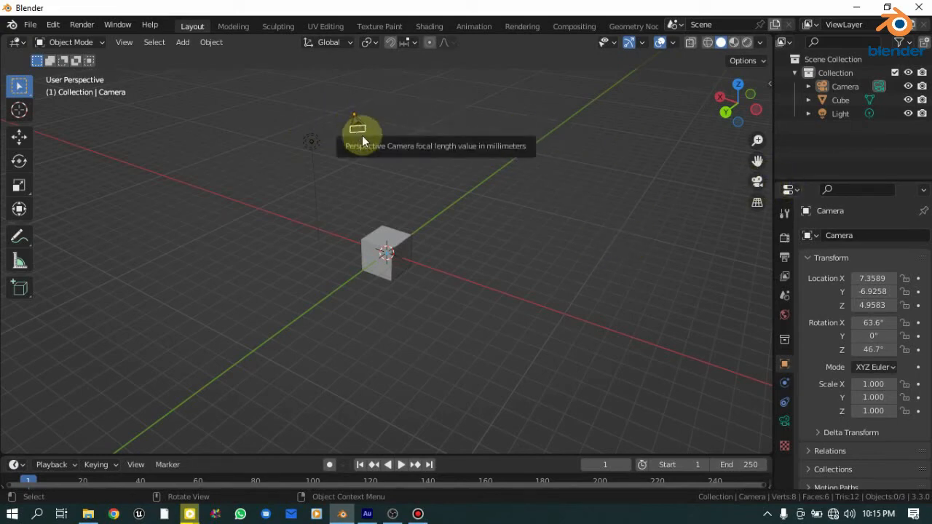
pyautogui.click(758, 183)
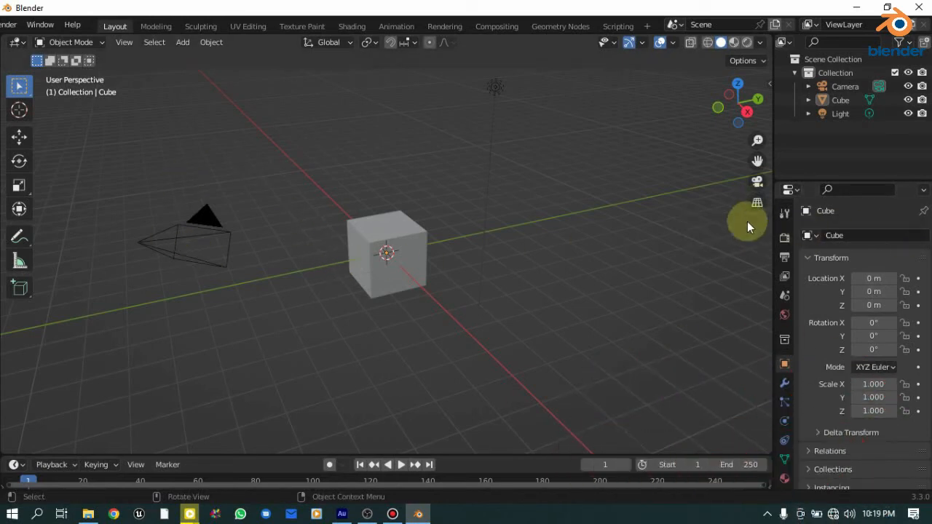
# Switch the view to orthographic projection and place a duplicate of the cube at about -7.6 m along the X axis.
pyautogui.click(757, 204)
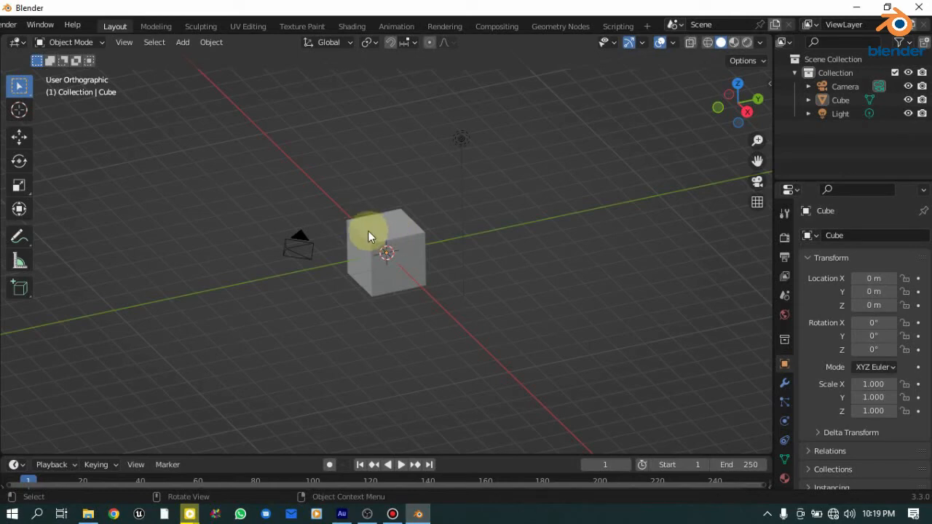
pyautogui.scroll(-4, 368, 231)
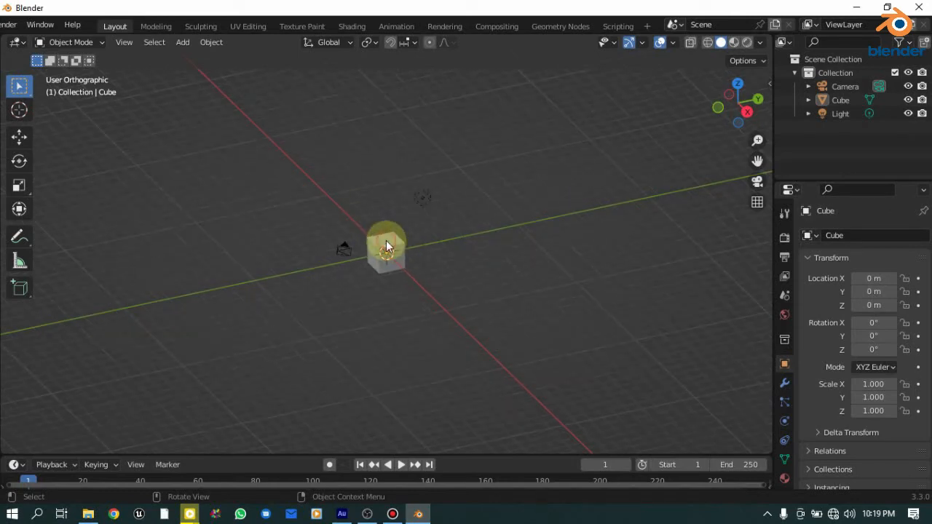
pyautogui.click(391, 256)
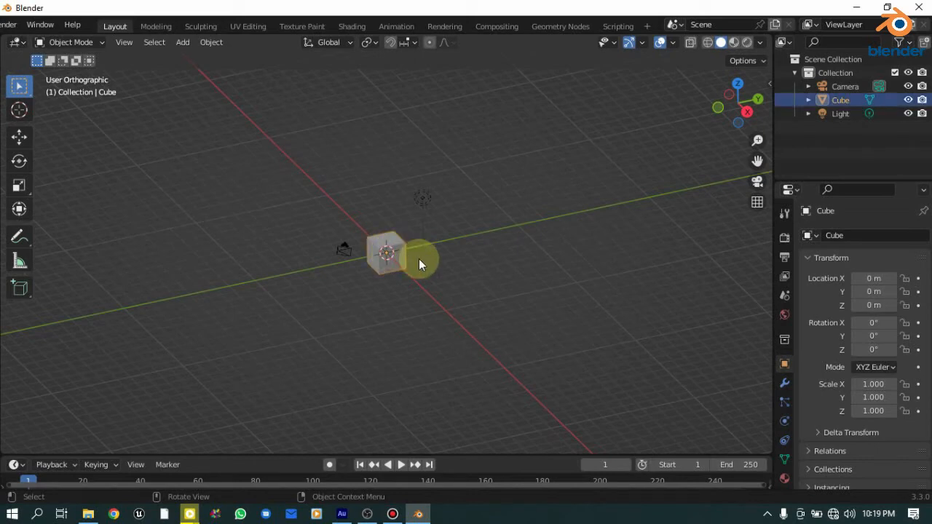
pyautogui.hotkey('shift', 'd')
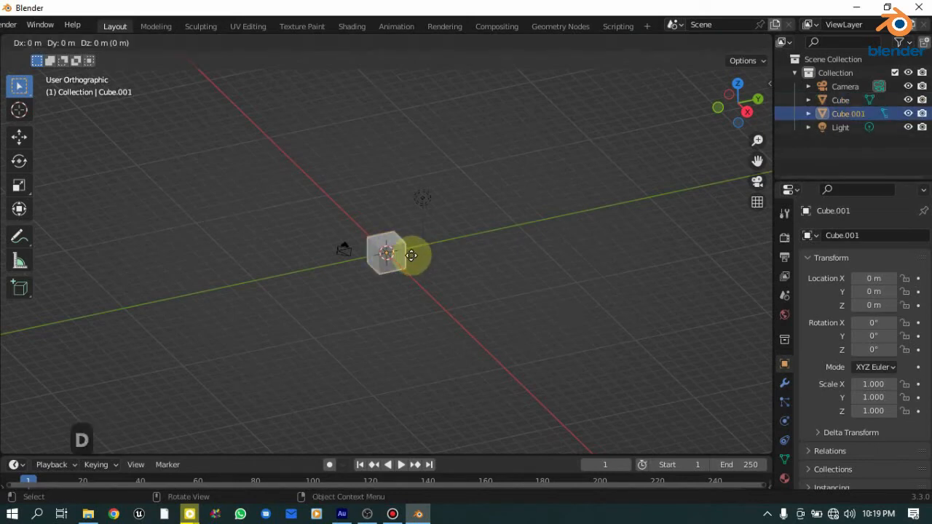
pyautogui.press('x')
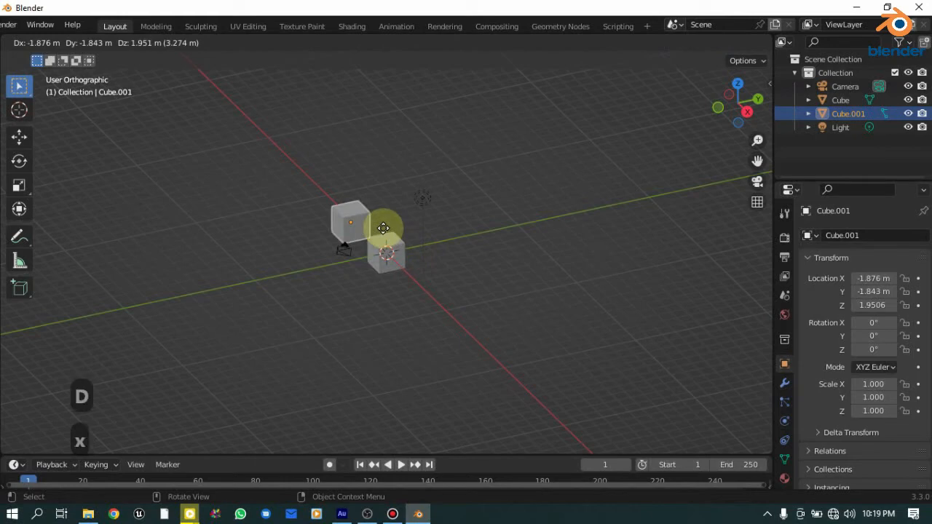
pyautogui.click(369, 221)
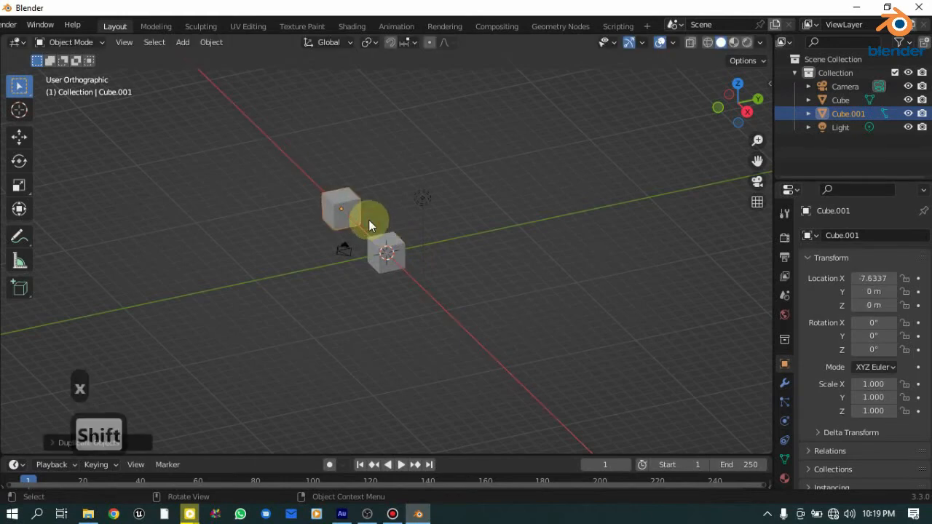
# Duplicate the copied cube and place the second copy at about -16.4 m along the X axis.
pyautogui.hotkey('shift', 'd')
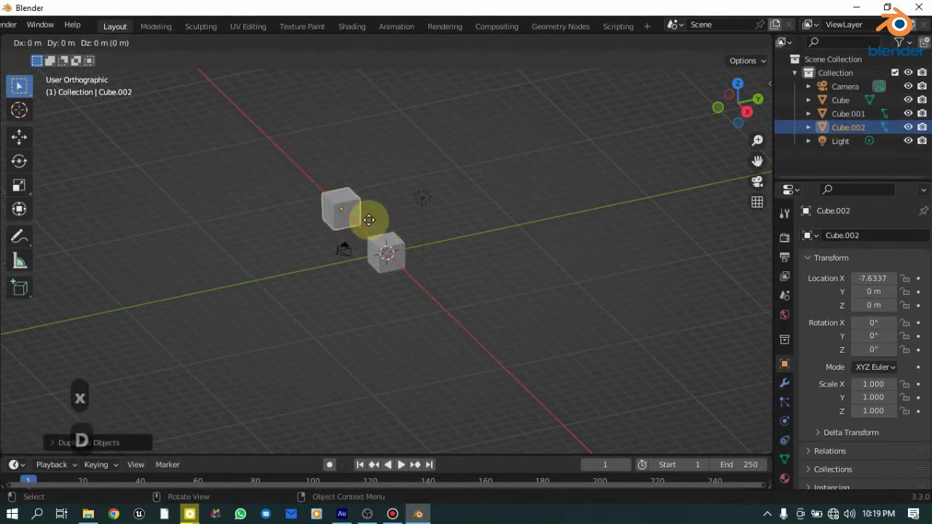
pyautogui.press('x')
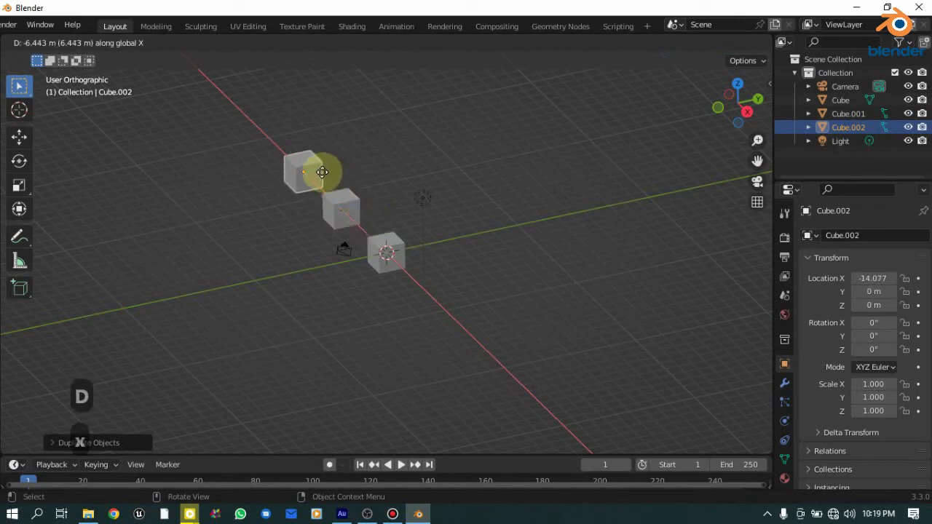
pyautogui.click(311, 163)
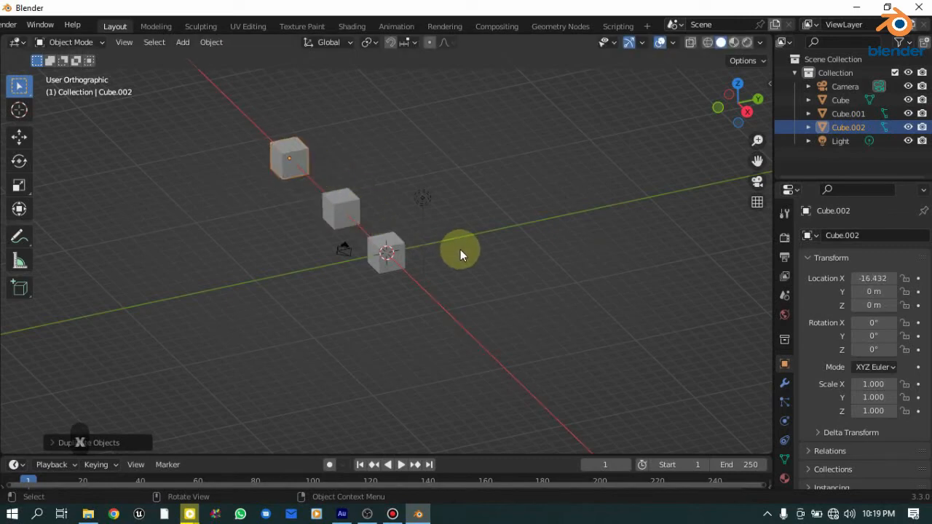
# Switch the view to perspective projection and examine the row of three cubes from different angles and distances.
pyautogui.scroll(-1, 460, 249)
pyautogui.scroll(1, 460, 253)
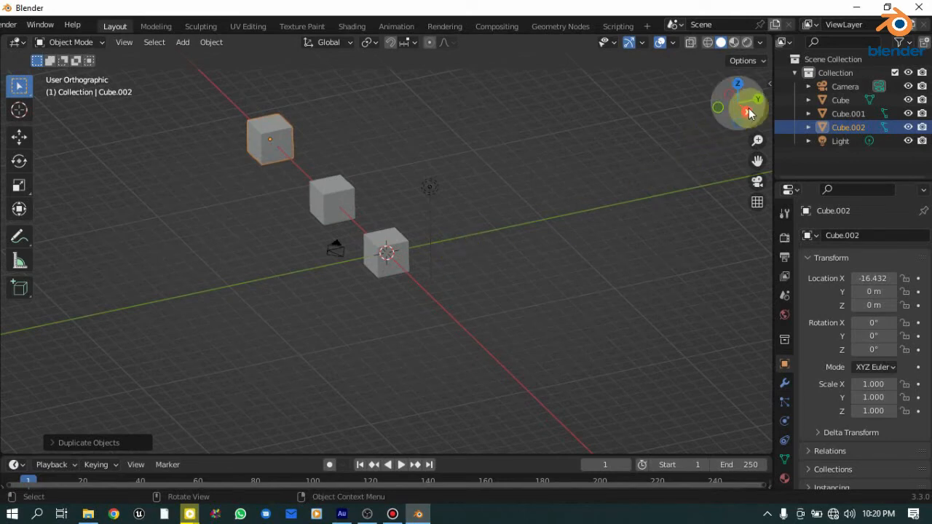
pyautogui.moveTo(738, 102); pyautogui.dragTo(759, 202)
pyautogui.click(758, 204)
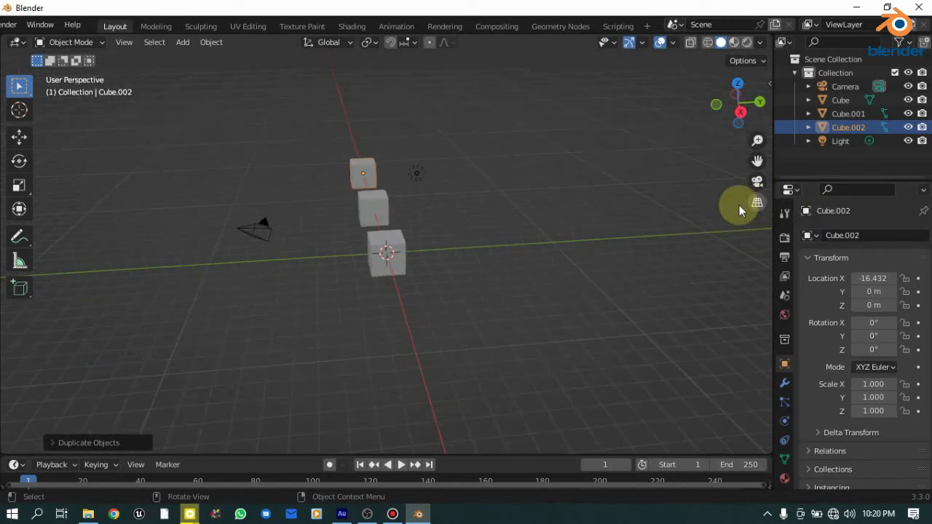
pyautogui.scroll(-1, 450, 200)
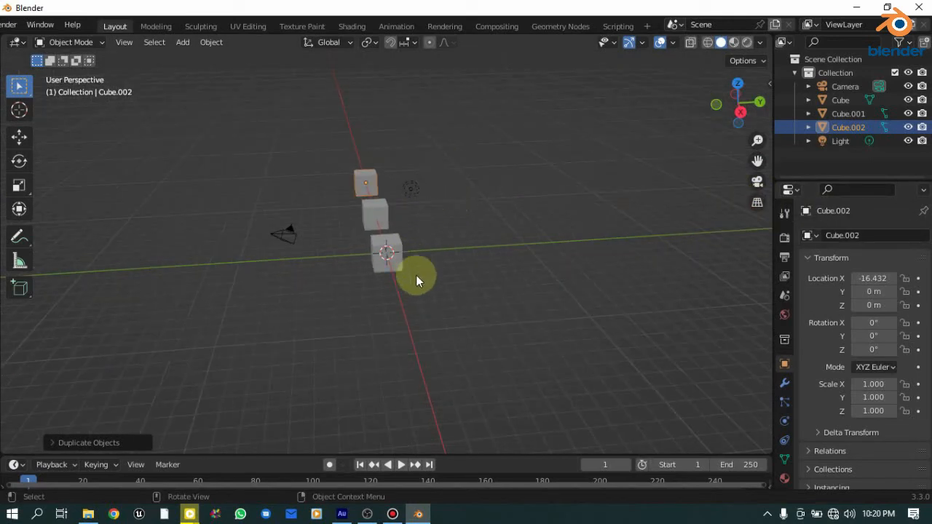
pyautogui.scroll(5, 412, 284)
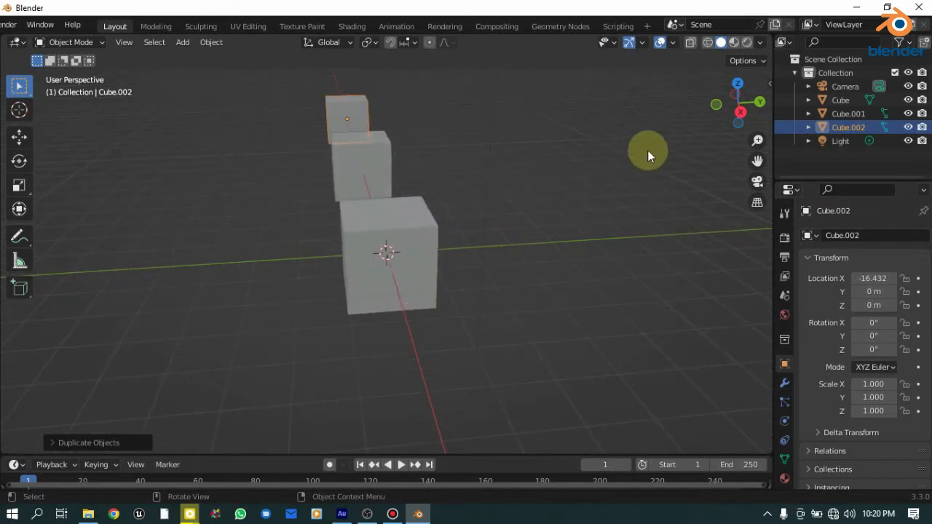
pyautogui.moveTo(737, 109)
pyautogui.mouseDown()
pyautogui.moveTo(722, 112)
pyautogui.moveTo(742, 109)
pyautogui.mouseUp()
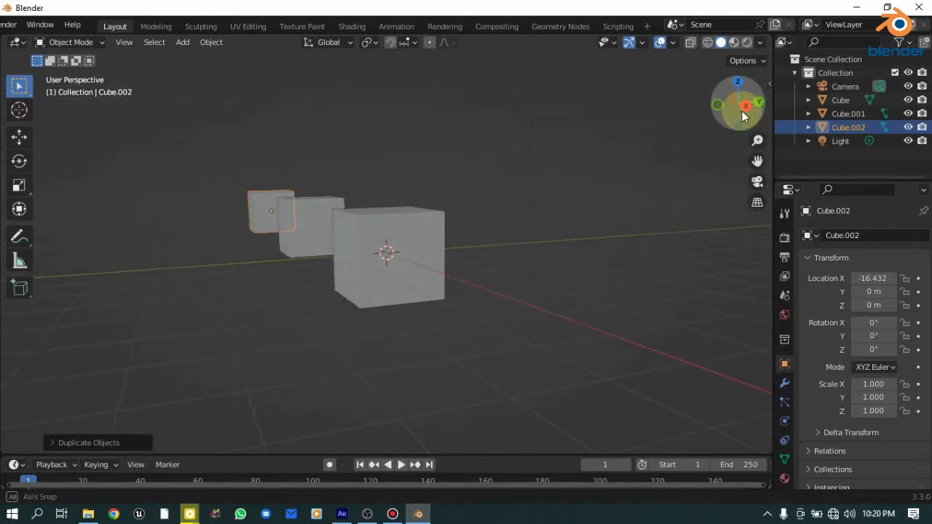
# Compare the row of three cubes in orthographic projection, and return the view to perspective projection.
pyautogui.click(757, 203)
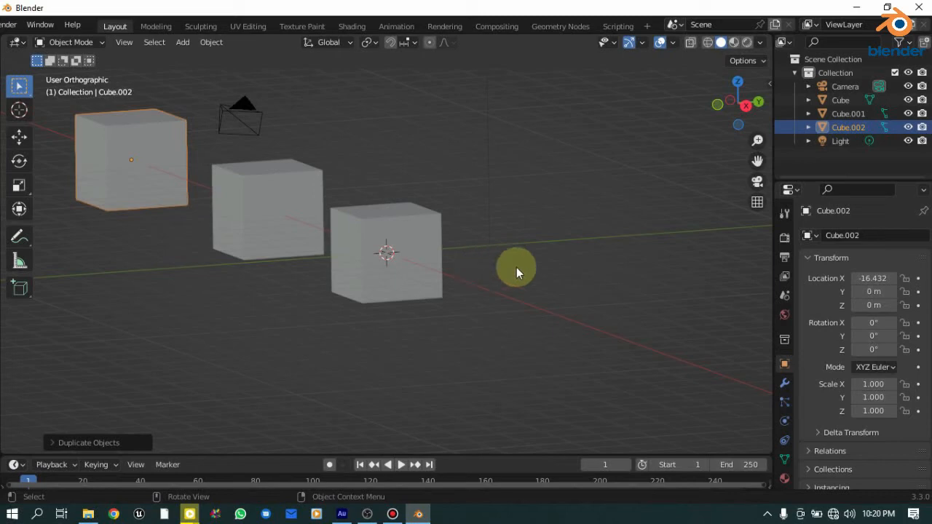
pyautogui.click(757, 202)
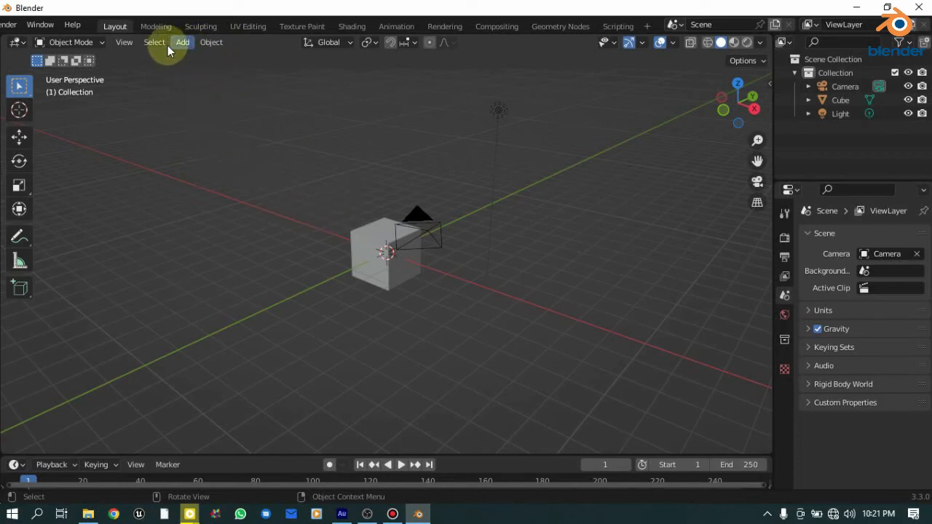
# Examine the viewport's available camera, viewpoint and navigation commands, including the preset views and the orbit, roll, pan and zoom options.
pyautogui.click(123, 44)
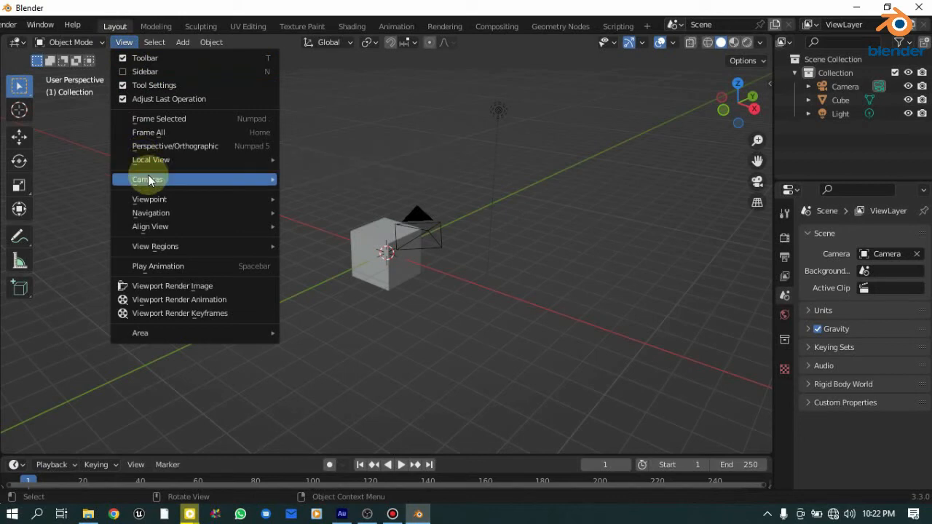
pyautogui.moveTo(149, 181)
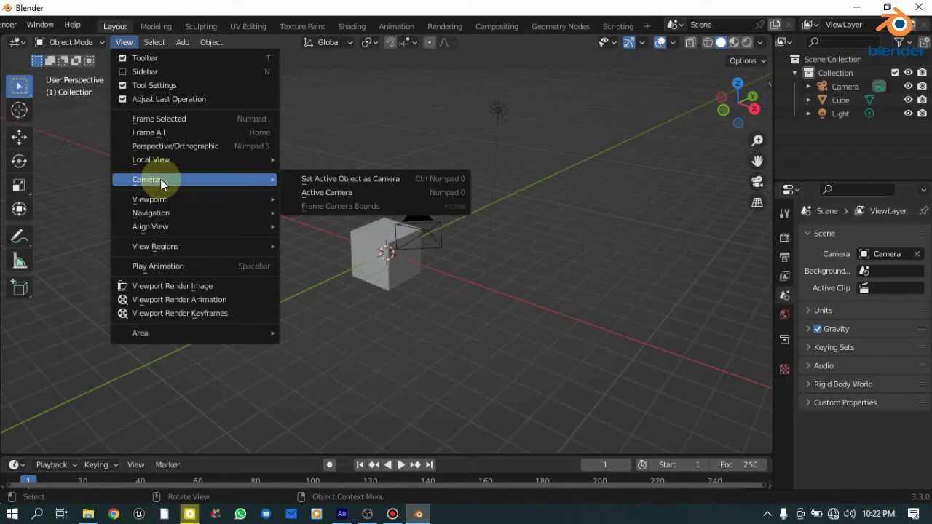
pyautogui.moveTo(162, 197)
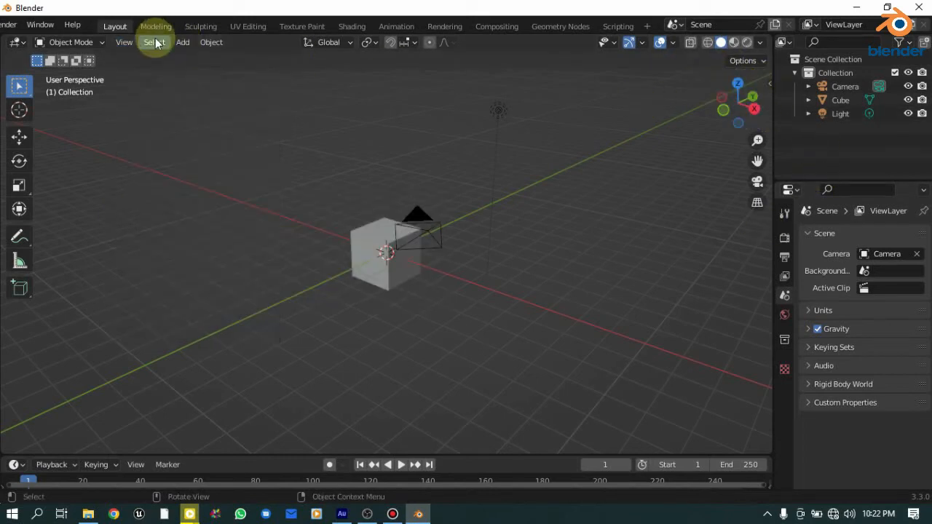
pyautogui.click(128, 43)
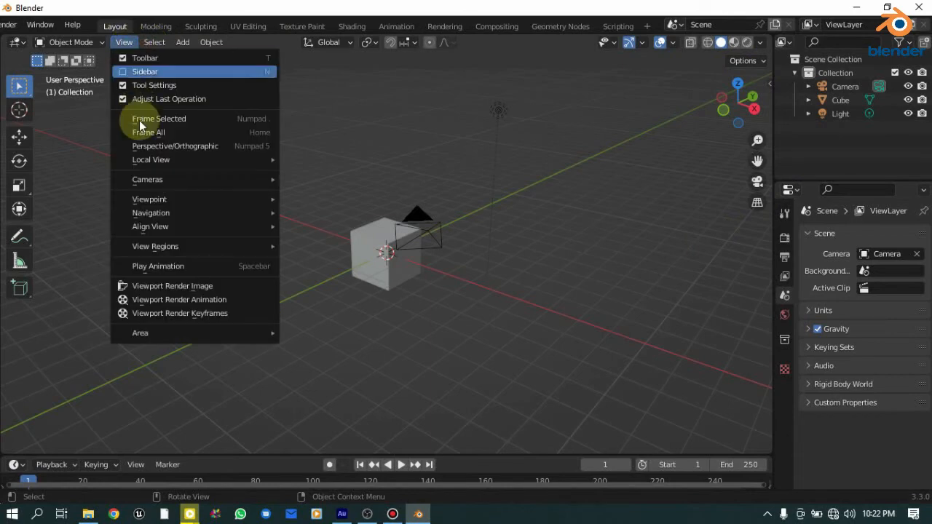
pyautogui.moveTo(206, 177)
pyautogui.moveTo(210, 195)
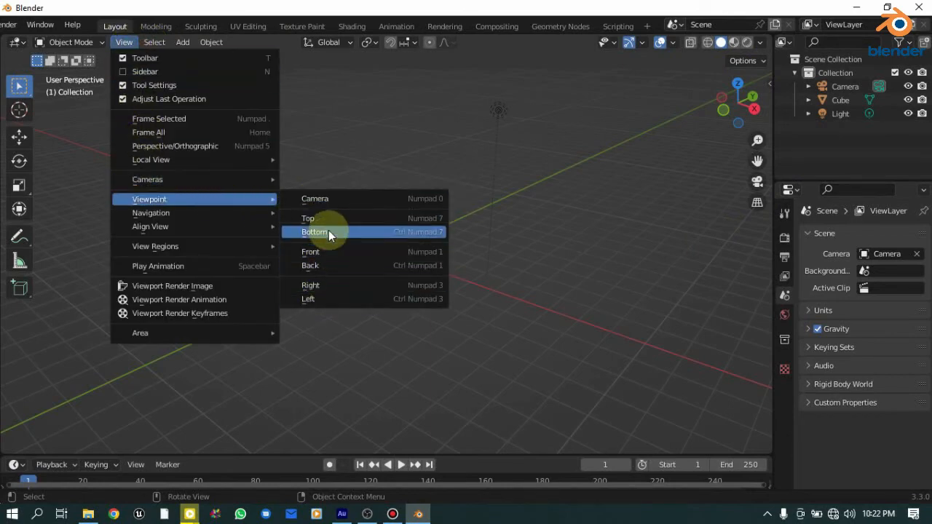
pyautogui.moveTo(271, 212)
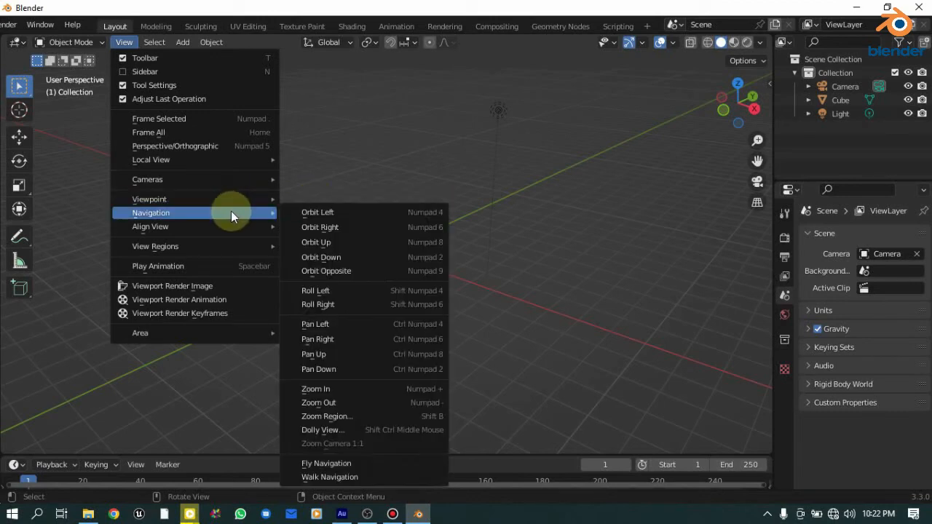
pyautogui.moveTo(246, 199)
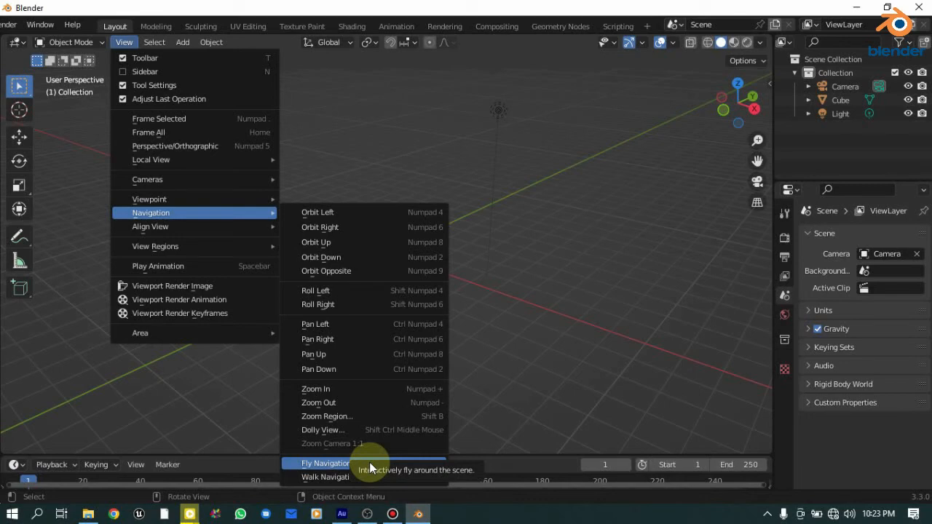
# Fly around the scene with Fly Navigation, moving forward and backward past the cube, and cancel to restore the starting view.
pyautogui.click(330, 464)
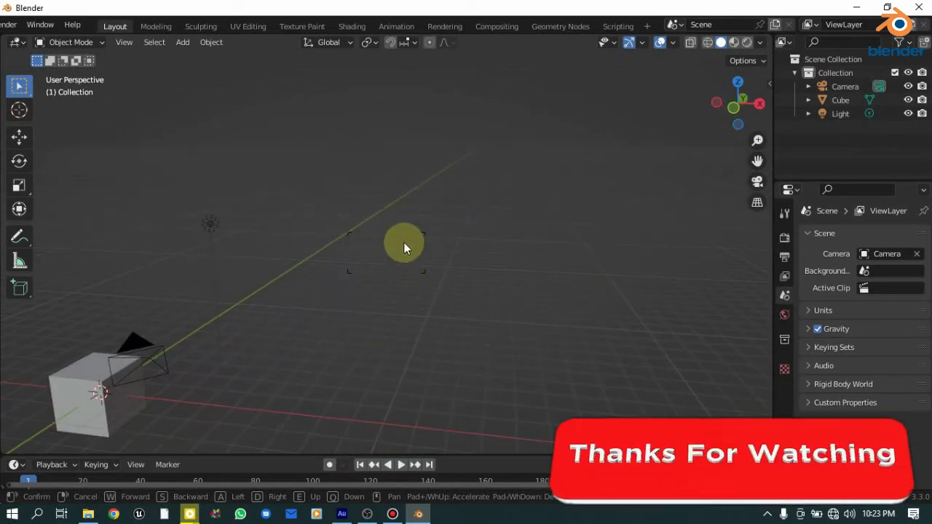
pyautogui.press('Up')
pyautogui.press('Up')
pyautogui.press('Up')
pyautogui.press('Up')
pyautogui.press('Up')
pyautogui.press('Up')
pyautogui.press('Up')
pyautogui.press('Up')
pyautogui.press('Up')
pyautogui.press('Up')
pyautogui.press('Up')
pyautogui.press('Up')
pyautogui.press('Up')
pyautogui.press('Up')
pyautogui.press('Up')
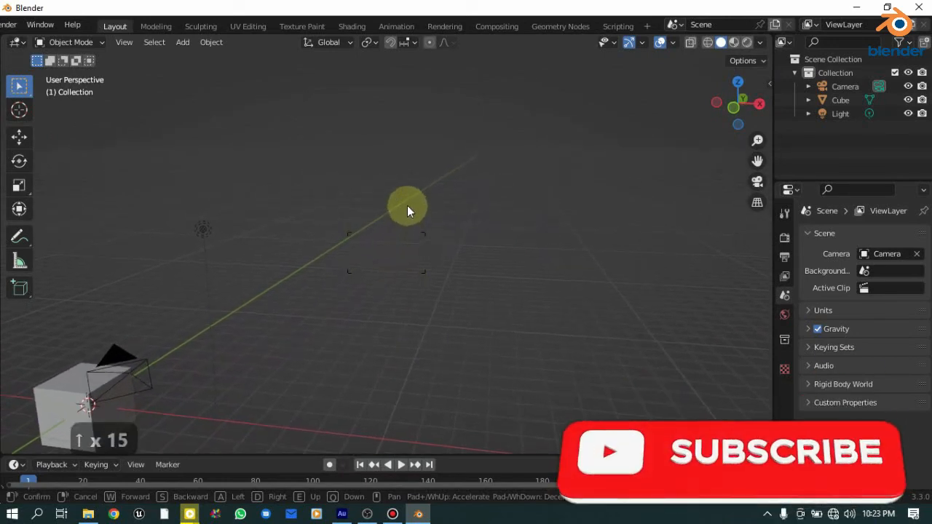
pyautogui.press('Up')
pyautogui.press('Up')
pyautogui.press('Up')
pyautogui.press('Up')
pyautogui.press('Up')
pyautogui.press('Up')
pyautogui.press('Up')
pyautogui.press('Up')
pyautogui.press('Up')
pyautogui.press('Up')
pyautogui.press('Up')
pyautogui.press('Up')
pyautogui.press('Up')
pyautogui.press('Up')
pyautogui.press('Up')
pyautogui.press('Up')
pyautogui.press('Up')
pyautogui.press('Up')
pyautogui.press('Up')
pyautogui.press('Up')
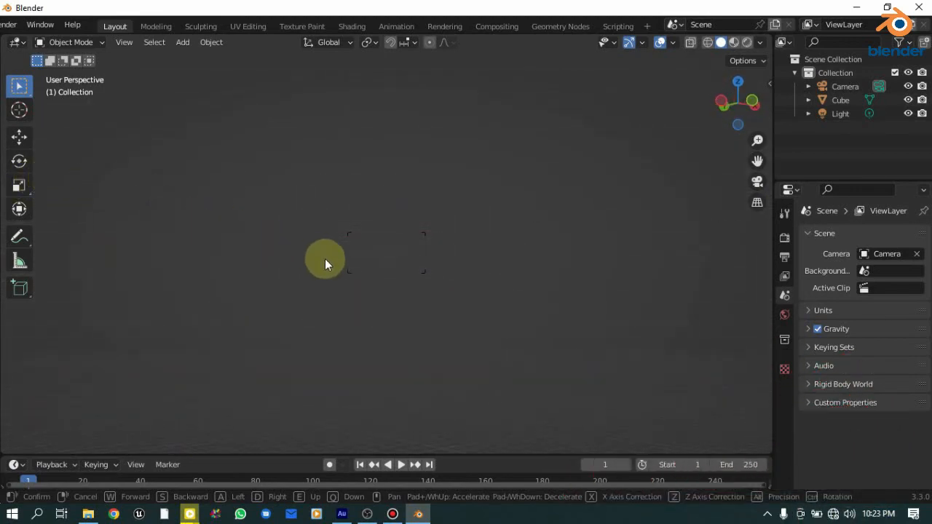
pyautogui.scroll(1, 495, 313)
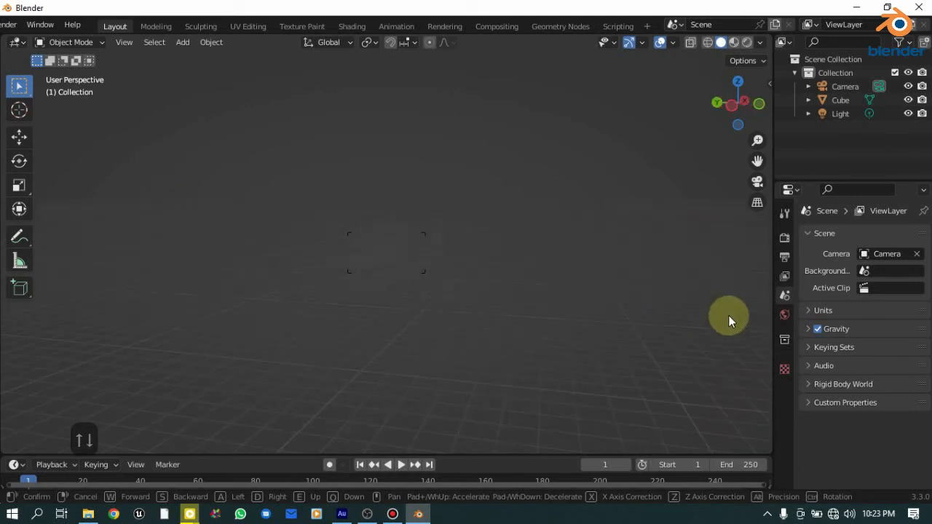
pyautogui.scroll(-1, 643, 251)
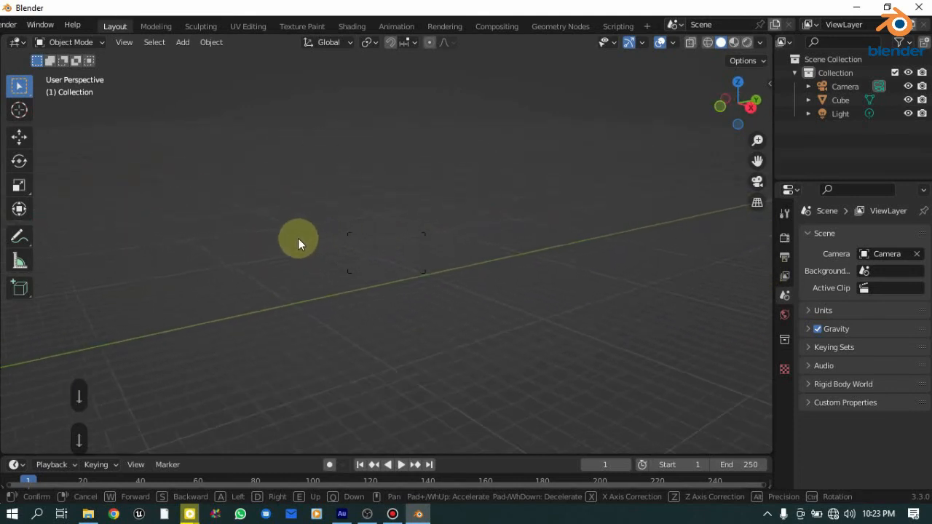
pyautogui.scroll(-1, 285, 247)
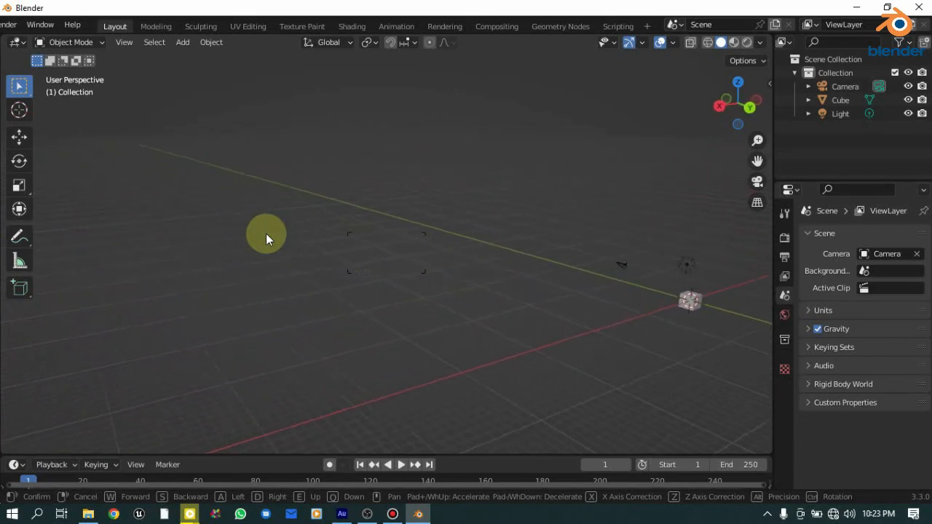
pyautogui.press('Escape')
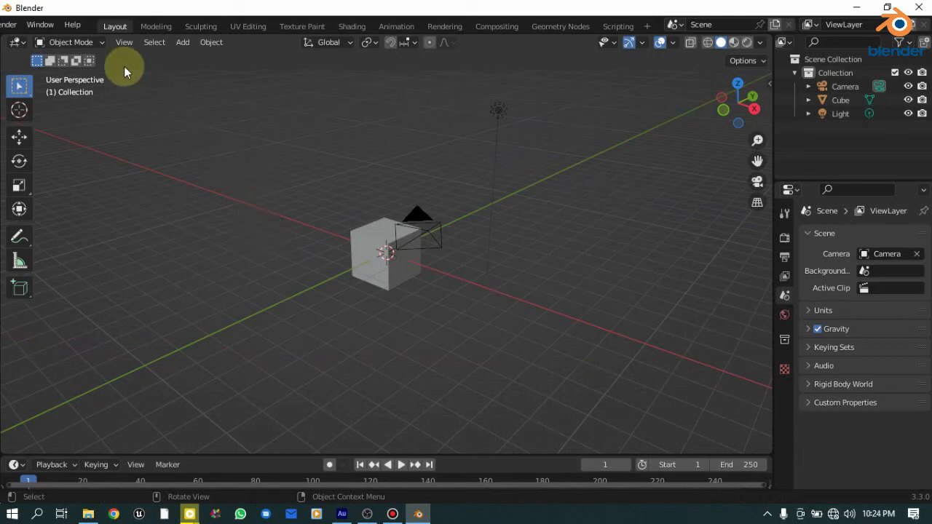
# Move through the scene around the cube with Walk Navigation and keep the resulting view.
pyautogui.click(124, 42)
pyautogui.moveTo(181, 248)
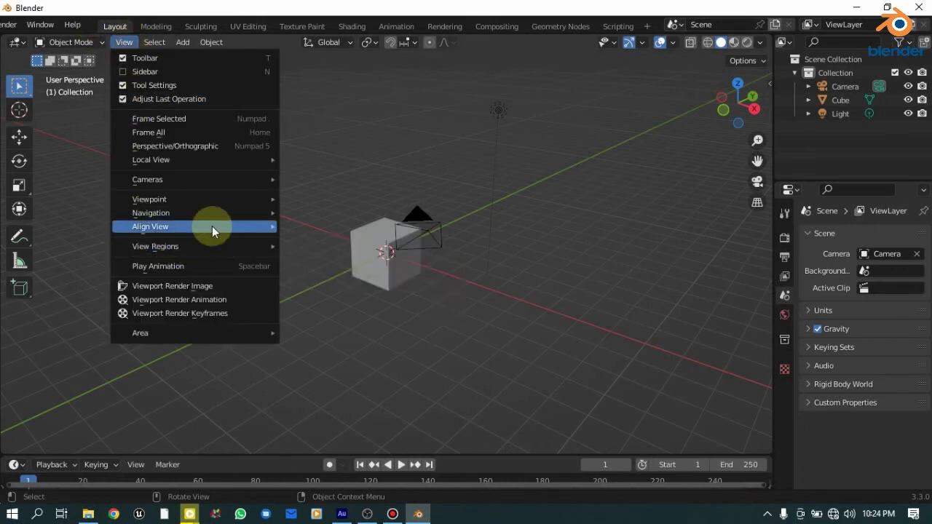
pyautogui.moveTo(217, 202)
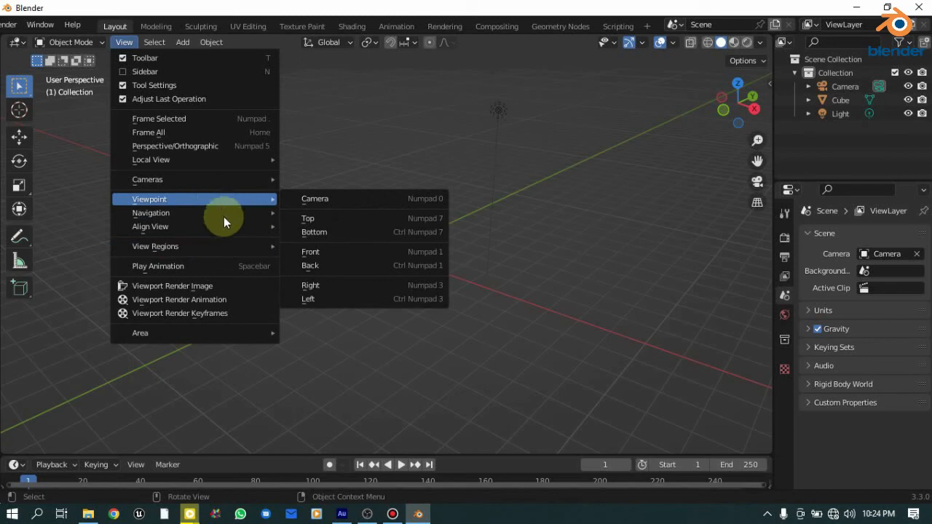
pyautogui.moveTo(246, 211)
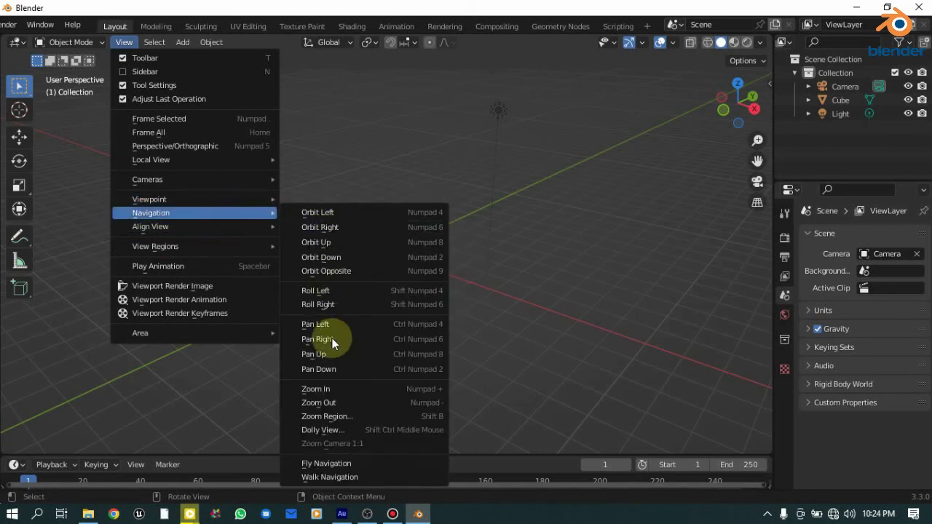
pyautogui.click(340, 476)
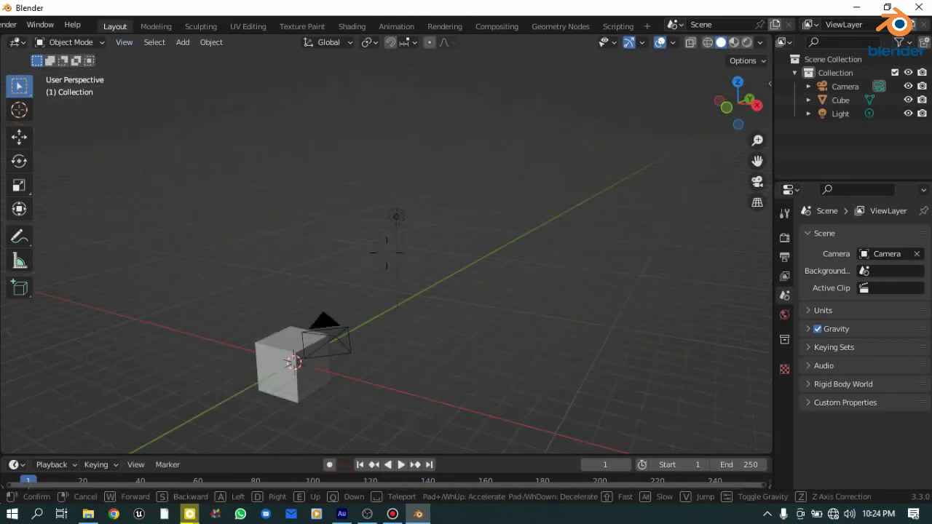
pyautogui.press('Down')
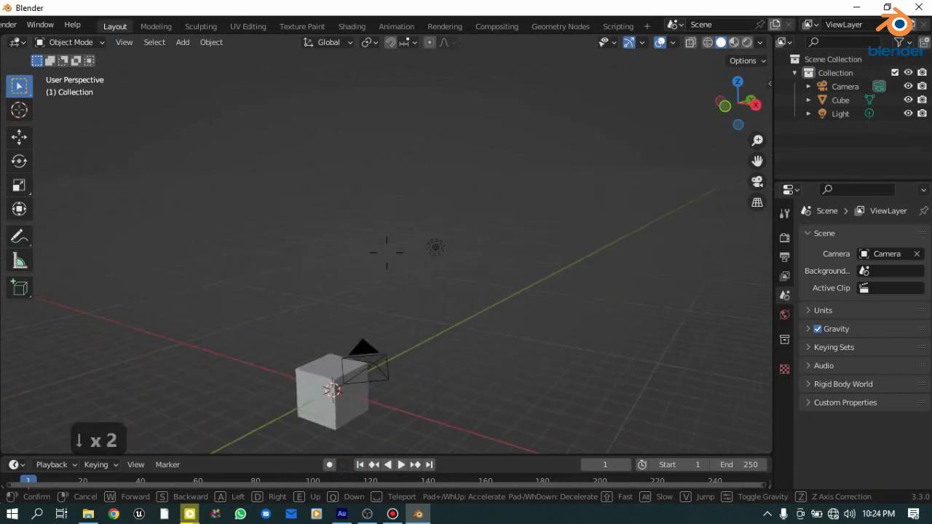
pyautogui.press('Down')
pyautogui.press('Down')
pyautogui.press('Down')
pyautogui.press('Down')
pyautogui.press('Down')
pyautogui.press('Down')
pyautogui.press('Down')
pyautogui.press('Down')
pyautogui.press('Down')
pyautogui.press('Down')
pyautogui.press('Down')
pyautogui.press('Down')
pyautogui.press('Down')
pyautogui.press('Down')
pyautogui.press('Down')
pyautogui.press('Down')
pyautogui.press('Down')
pyautogui.press('Down')
pyautogui.press('Down')
pyautogui.press('Down')
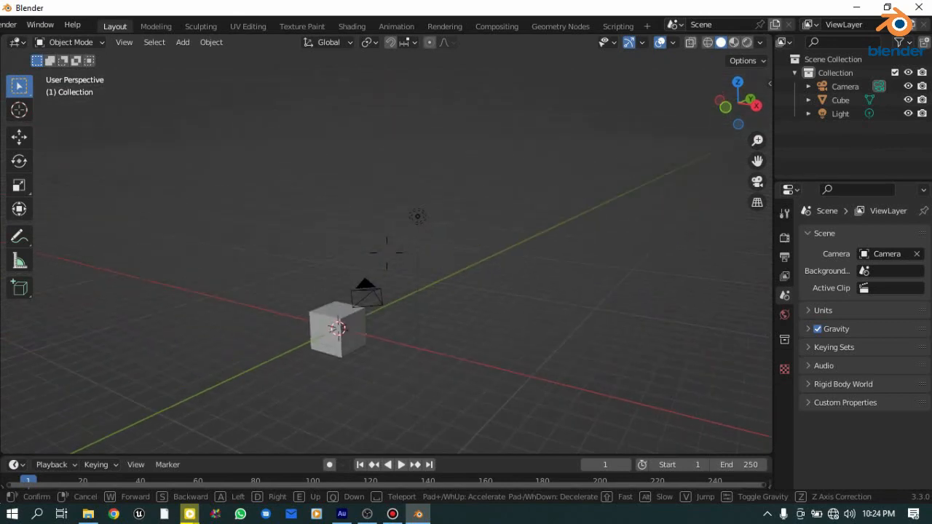
pyautogui.click(341, 475)
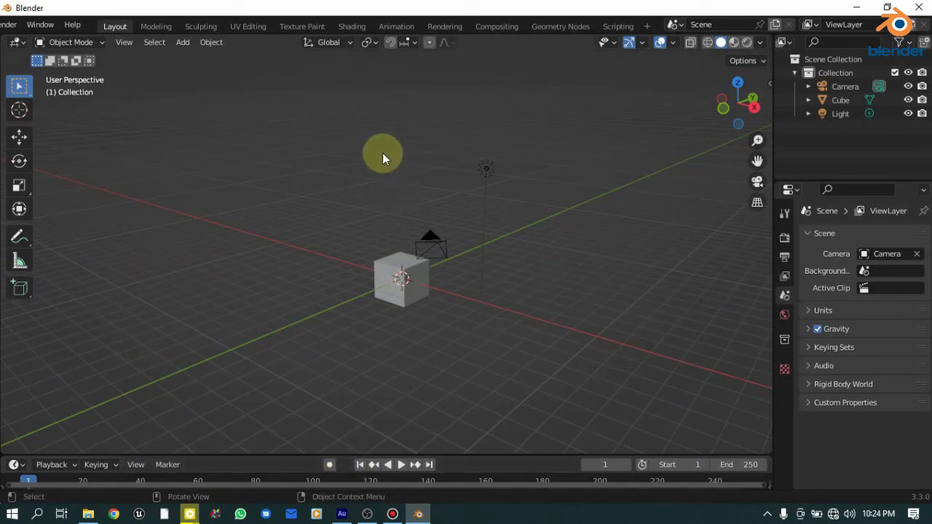
# Select the cube, frame it in the viewport with Frame Selected, and orbit around it to see it from below.
pyautogui.click(126, 42)
pyautogui.click(420, 279)
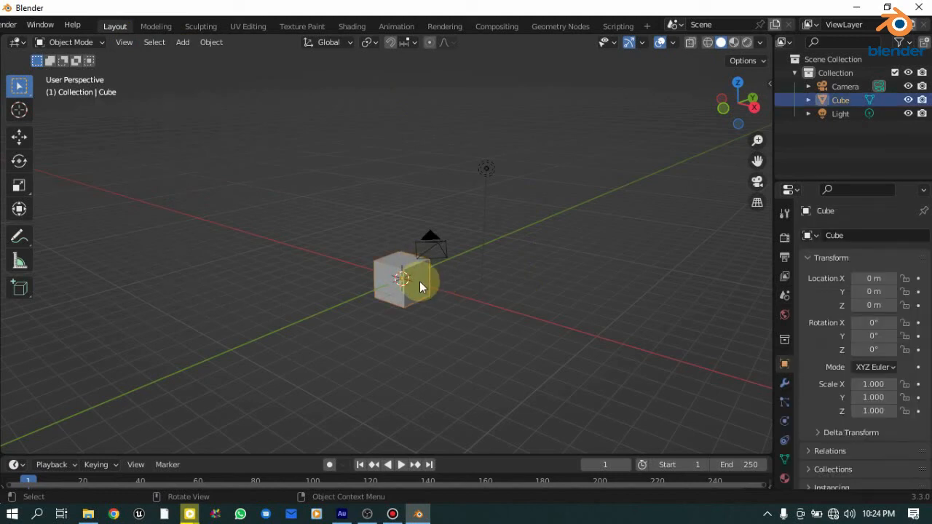
pyautogui.press('KP_Decimal')
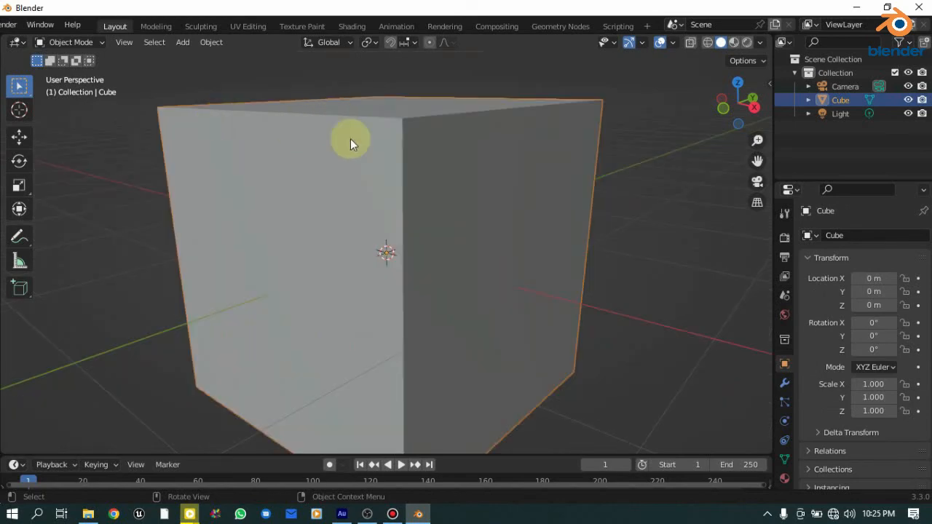
pyautogui.scroll(-5, 354, 142)
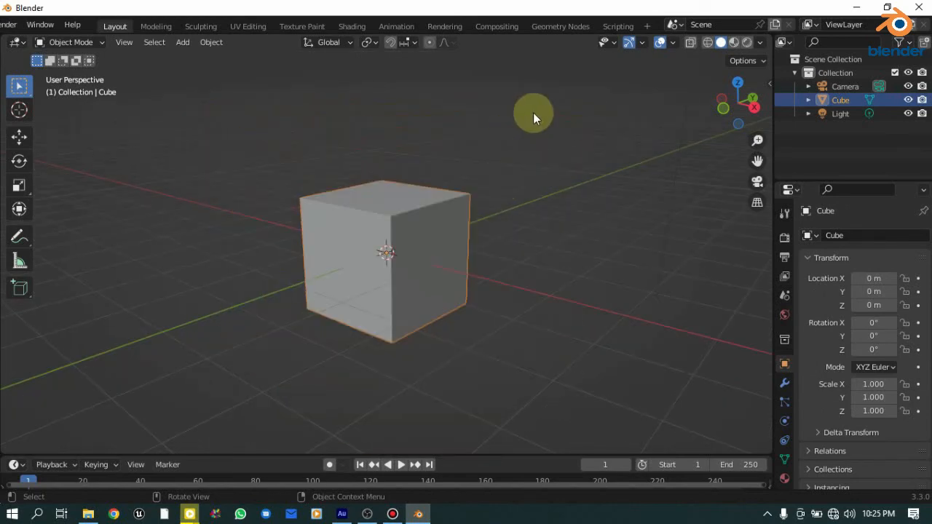
pyautogui.moveTo(520, 133); pyautogui.dragTo(618, 117, button='middle')
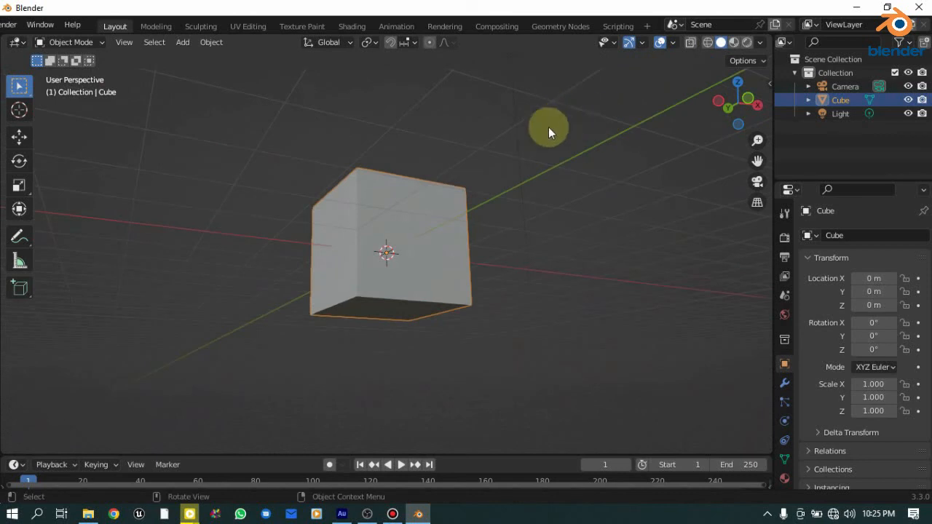
# Select the light above the cube, centre the viewport on it with Frame Selected, and orbit around it.
pyautogui.keyDown('shift'); pyautogui.scroll(5, 531, 235); pyautogui.keyUp('shift')
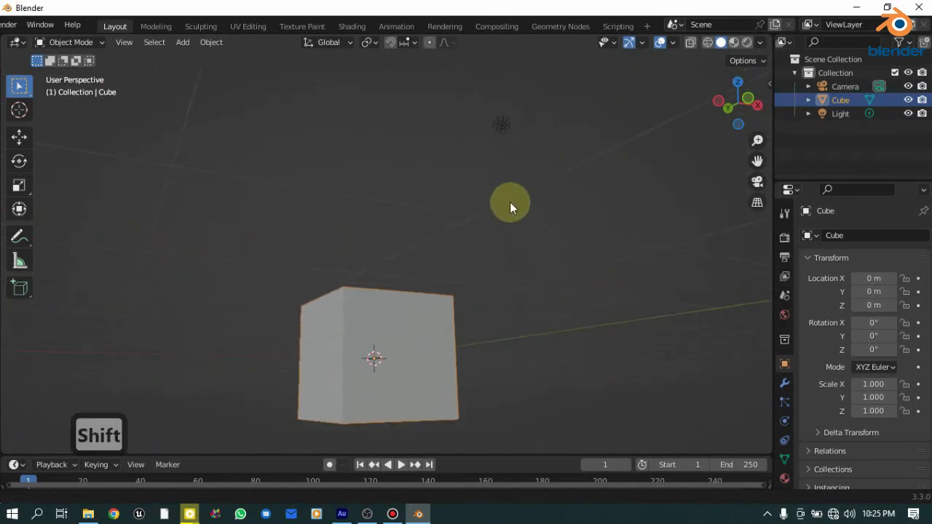
pyautogui.click(498, 131)
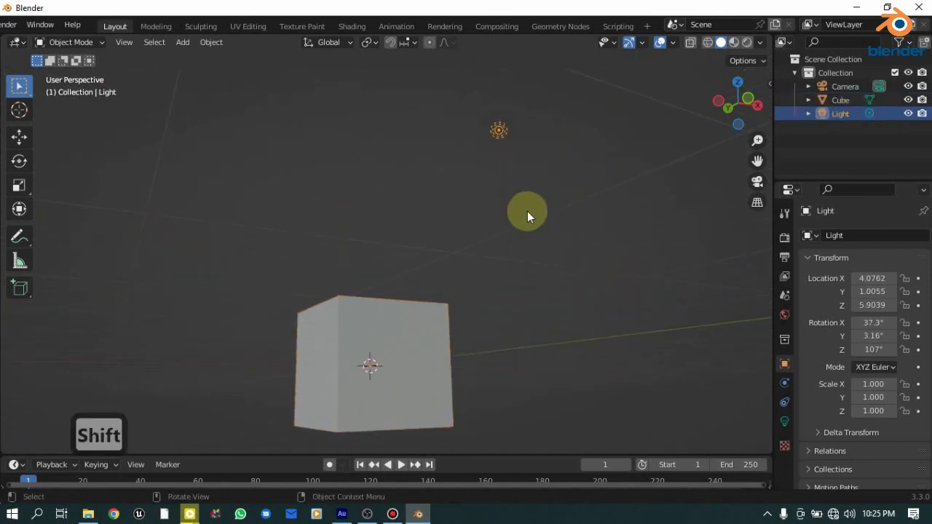
pyautogui.click(124, 41)
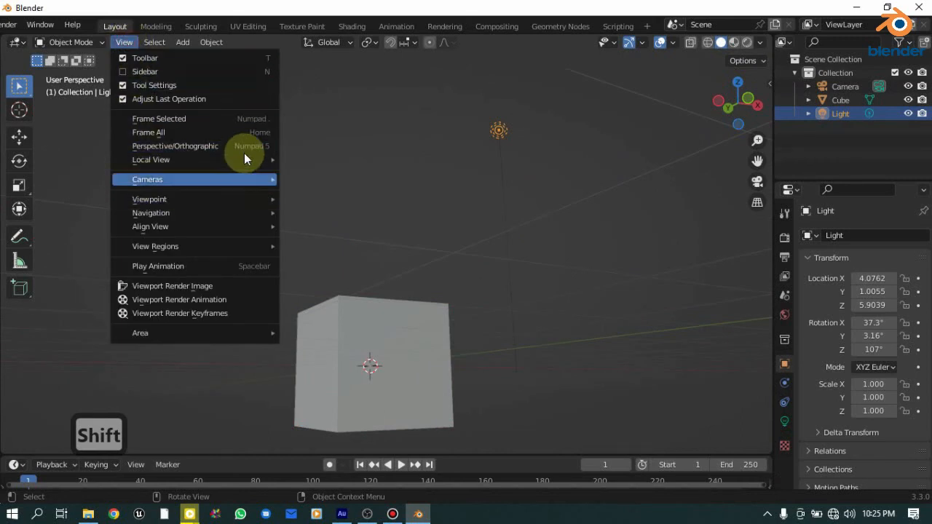
pyautogui.click(174, 118)
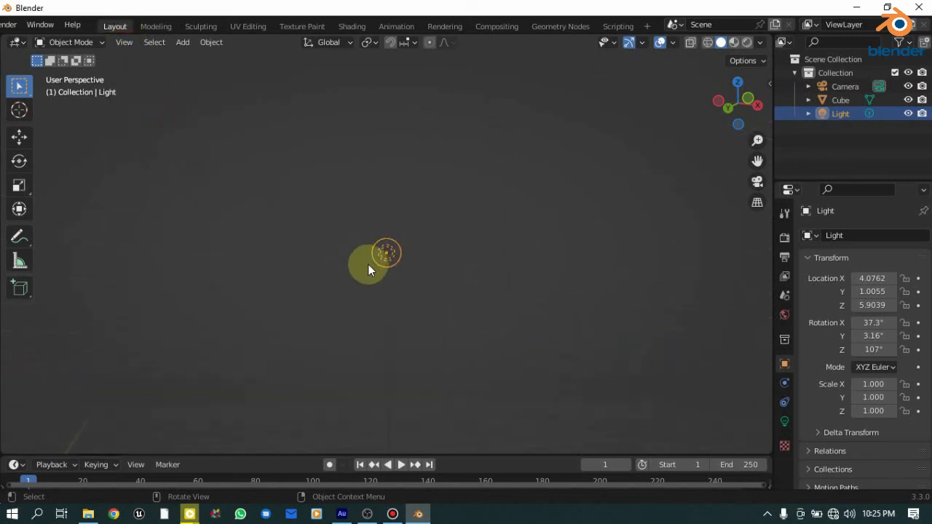
pyautogui.moveTo(544, 217); pyautogui.dragTo(310, 311, button='middle')
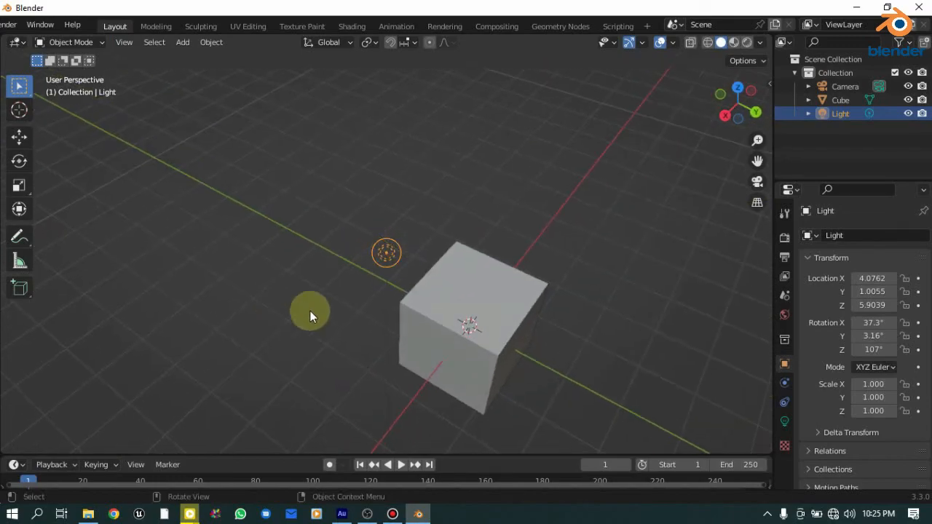